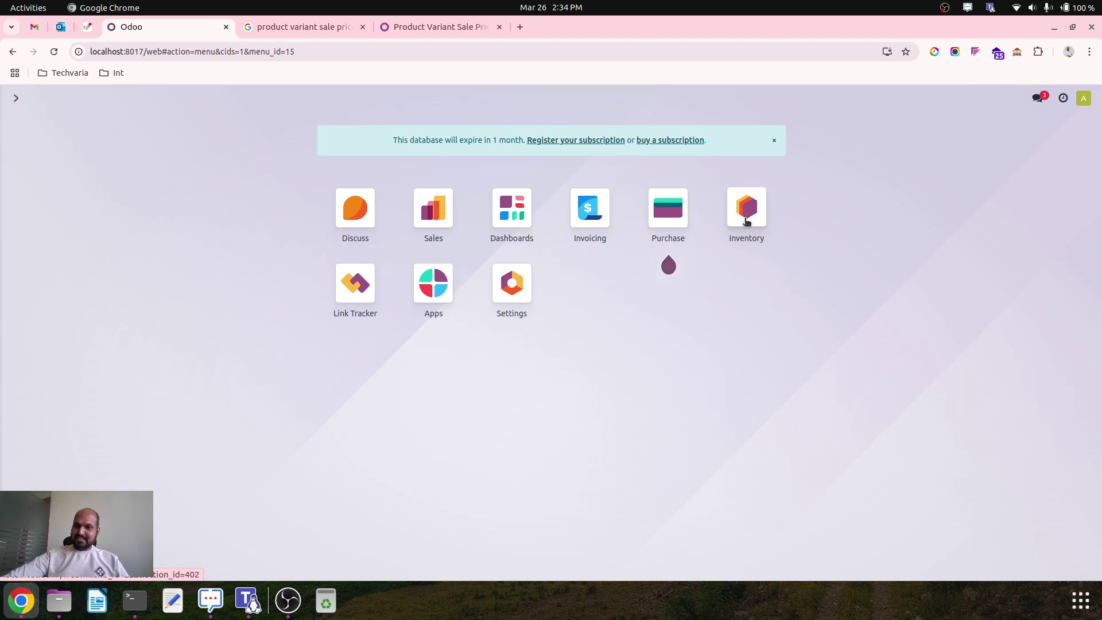
- In Inventory's attributes, give the Size value S a default extra price of 1
{"action": "left_click", "coordinate": [747, 220]}
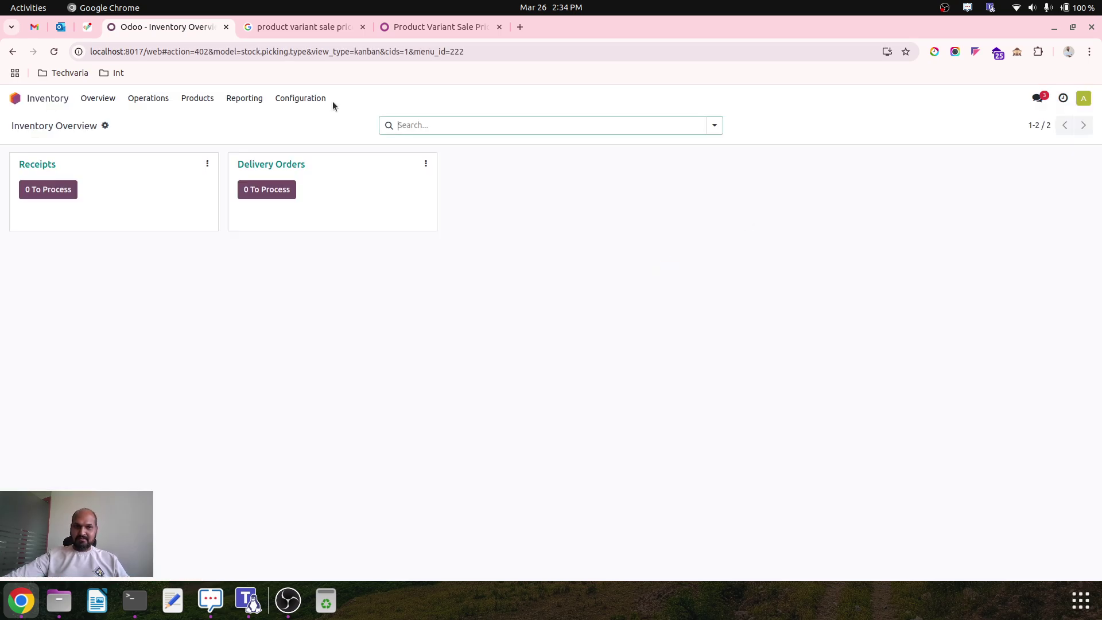
{"action": "left_click", "coordinate": [311, 98]}
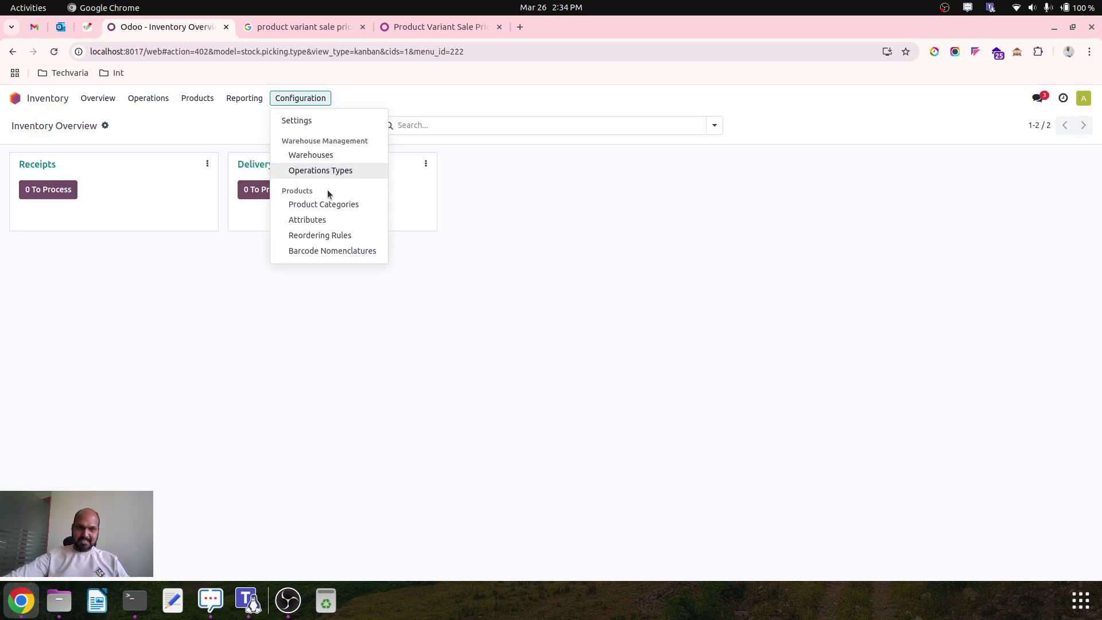
{"action": "left_click", "coordinate": [340, 219]}
{"action": "left_click", "coordinate": [289, 179]}
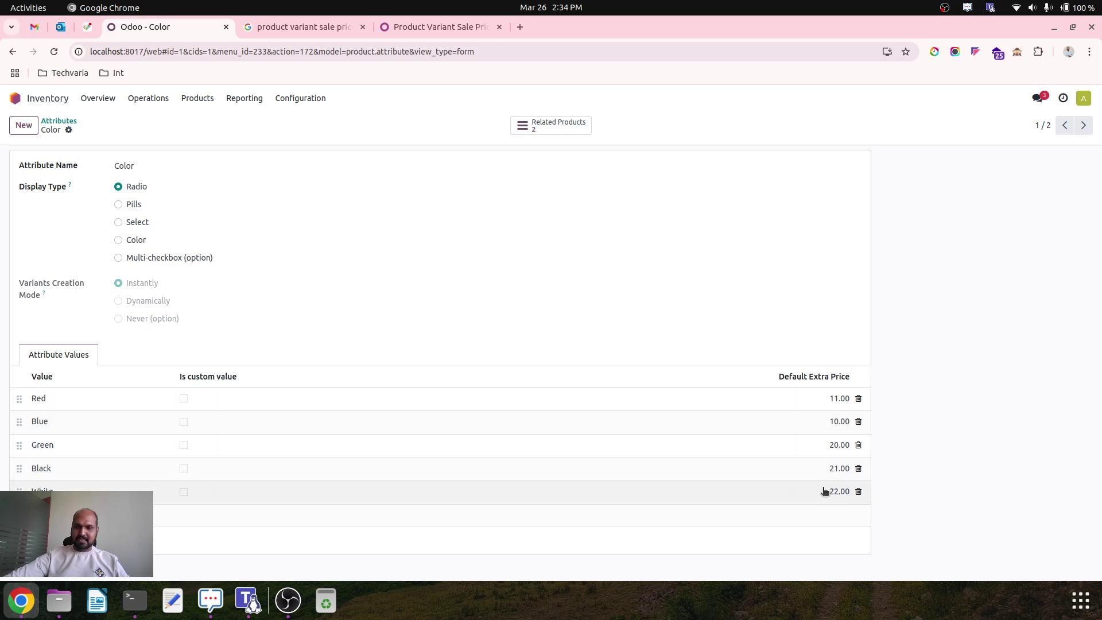
{"action": "left_click", "coordinate": [1084, 126]}
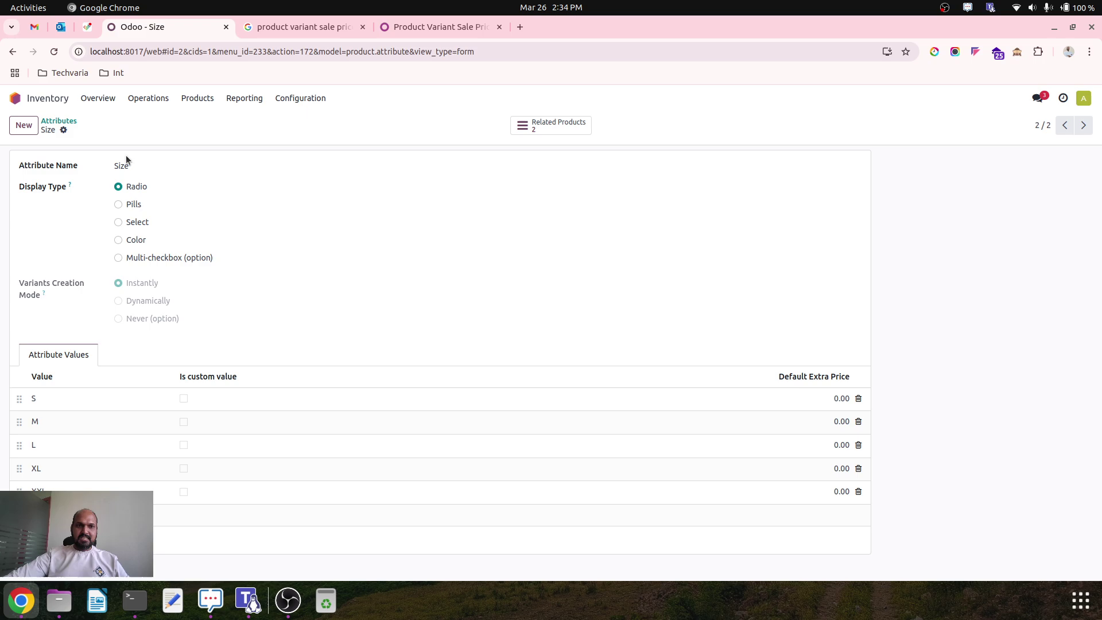
{"action": "left_click", "coordinate": [842, 399]}
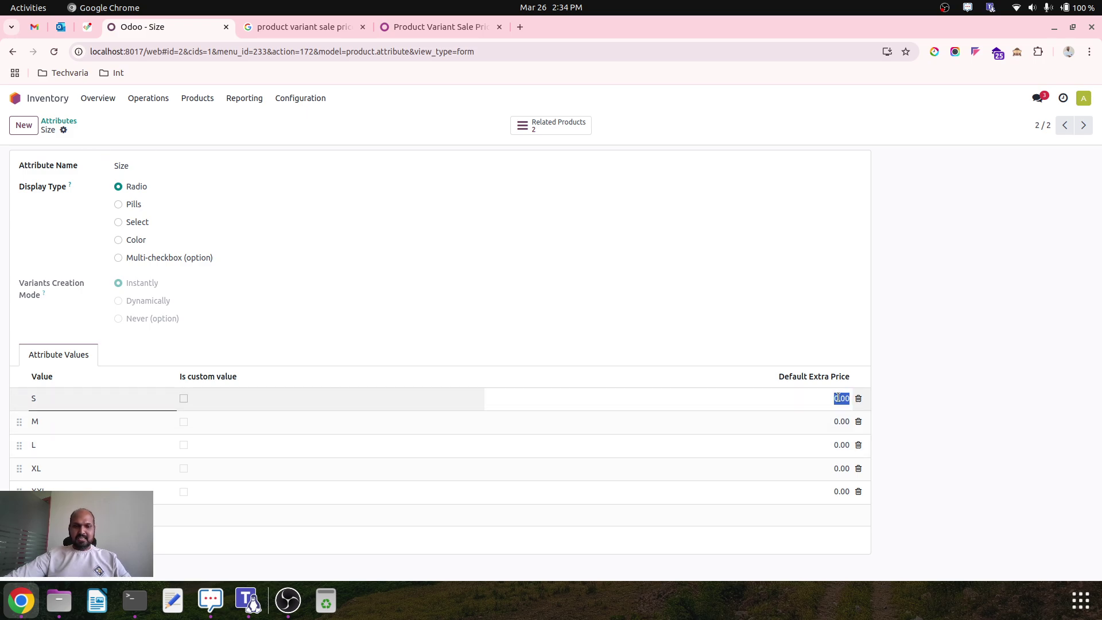
{"action": "type", "text": "1"}
{"action": "left_click", "coordinate": [949, 421]}
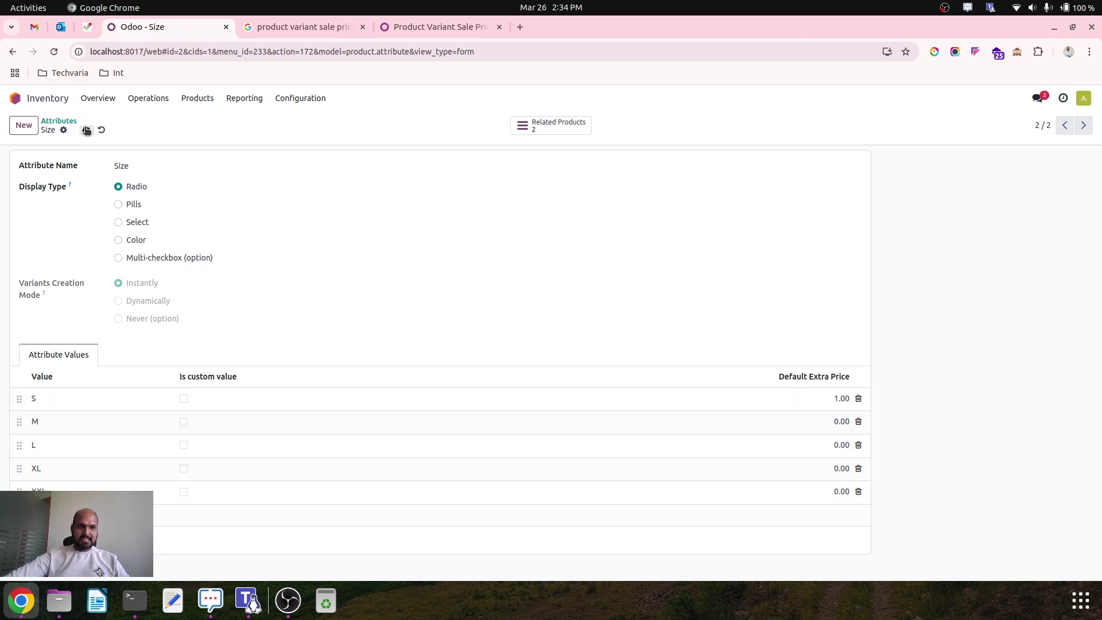
- Save the Size attribute and start a new product named NewP1
{"action": "left_click", "coordinate": [86, 130]}
{"action": "left_click", "coordinate": [68, 121]}
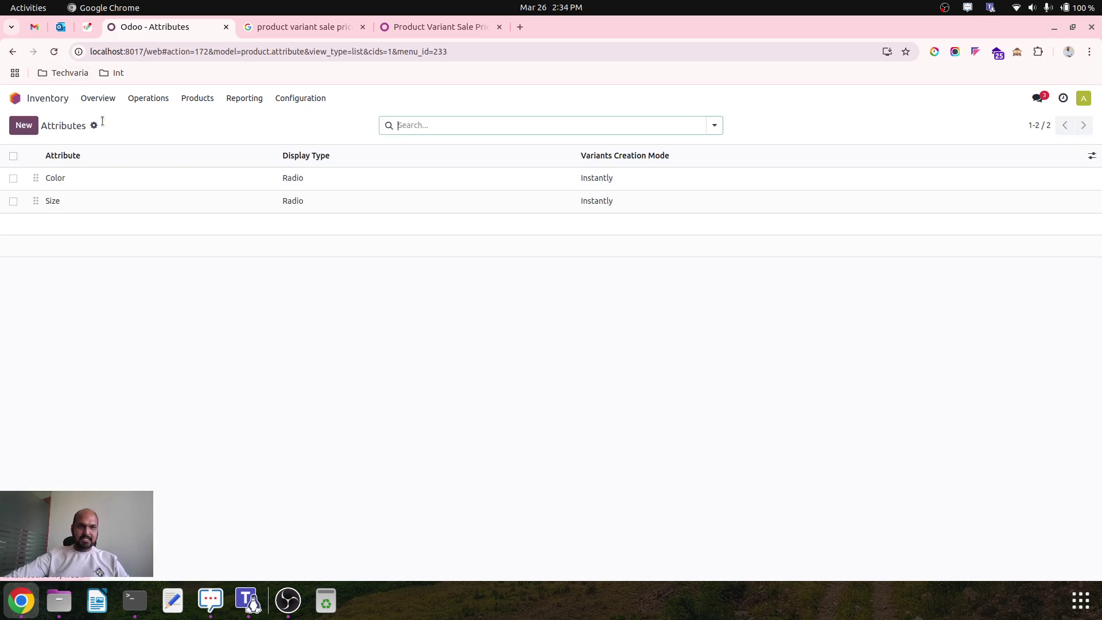
{"action": "left_click", "coordinate": [193, 99]}
{"action": "left_click", "coordinate": [195, 119]}
{"action": "left_click", "coordinate": [23, 125]}
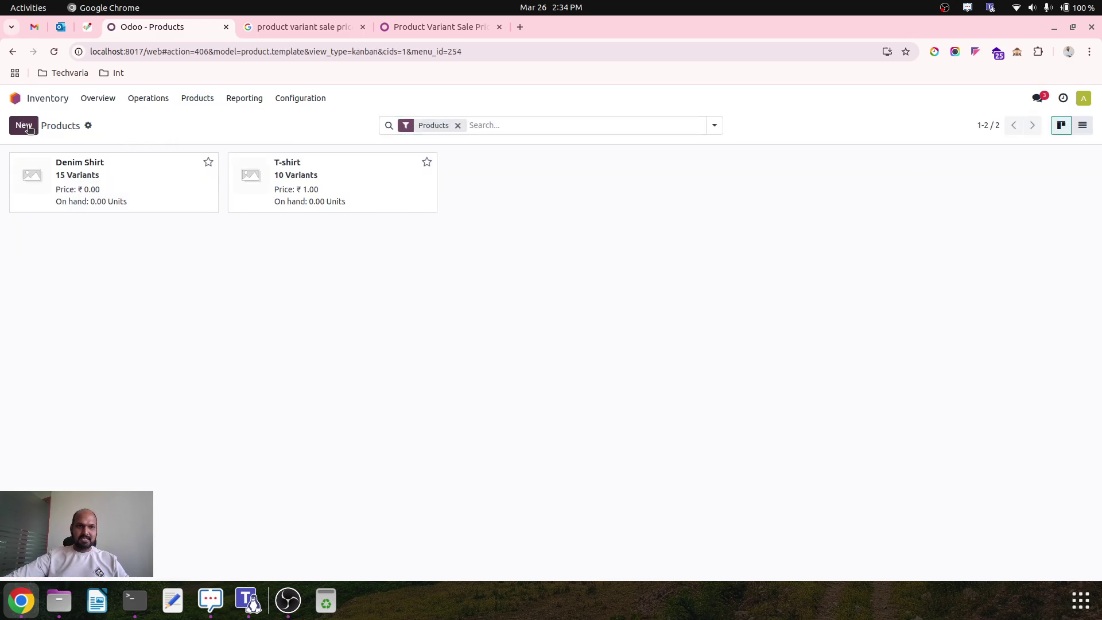
{"action": "type", "text": "NewP"}
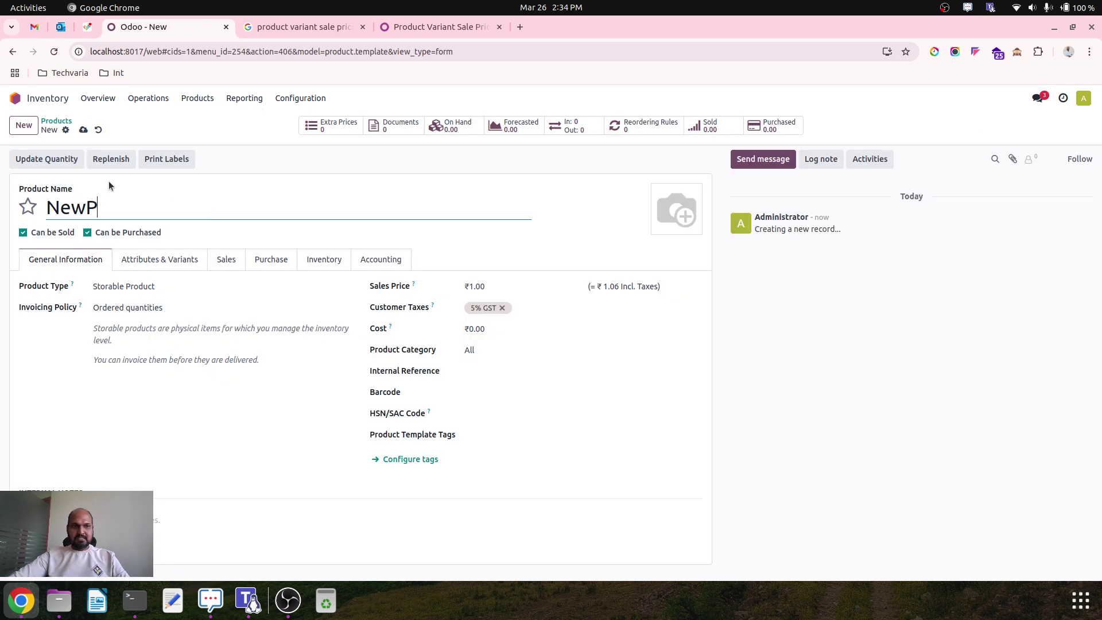
{"action": "type", "text": "1"}
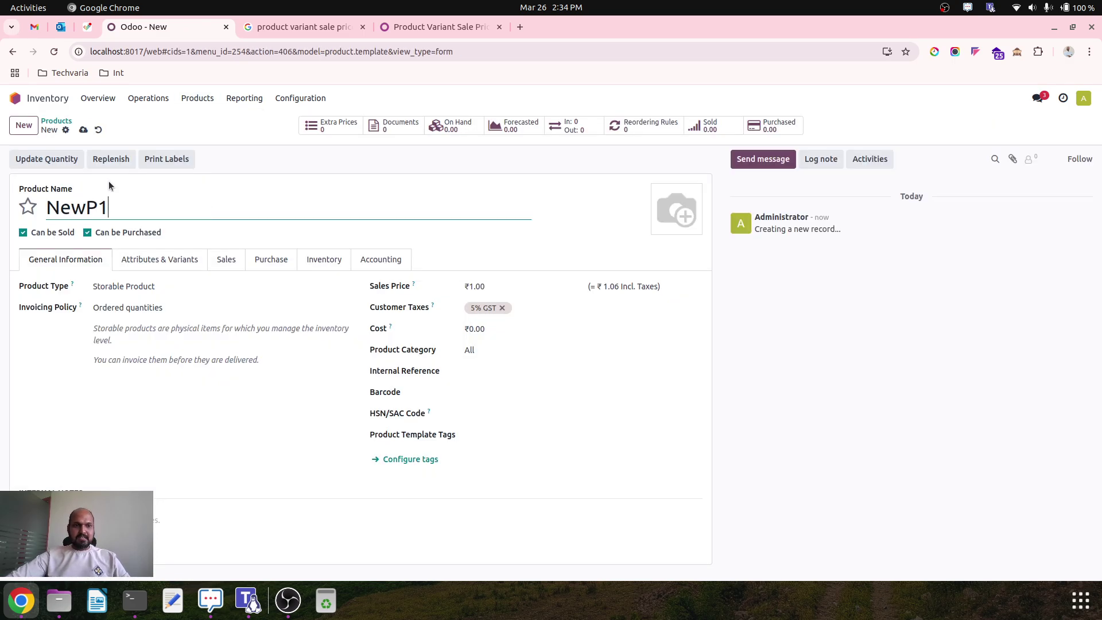
- Add the Color attribute with Red, Blue, Green, Black and White to NewP1 and save it
{"action": "left_click", "coordinate": [158, 262]}
{"action": "left_click", "coordinate": [57, 300]}
{"action": "left_click", "coordinate": [61, 298]}
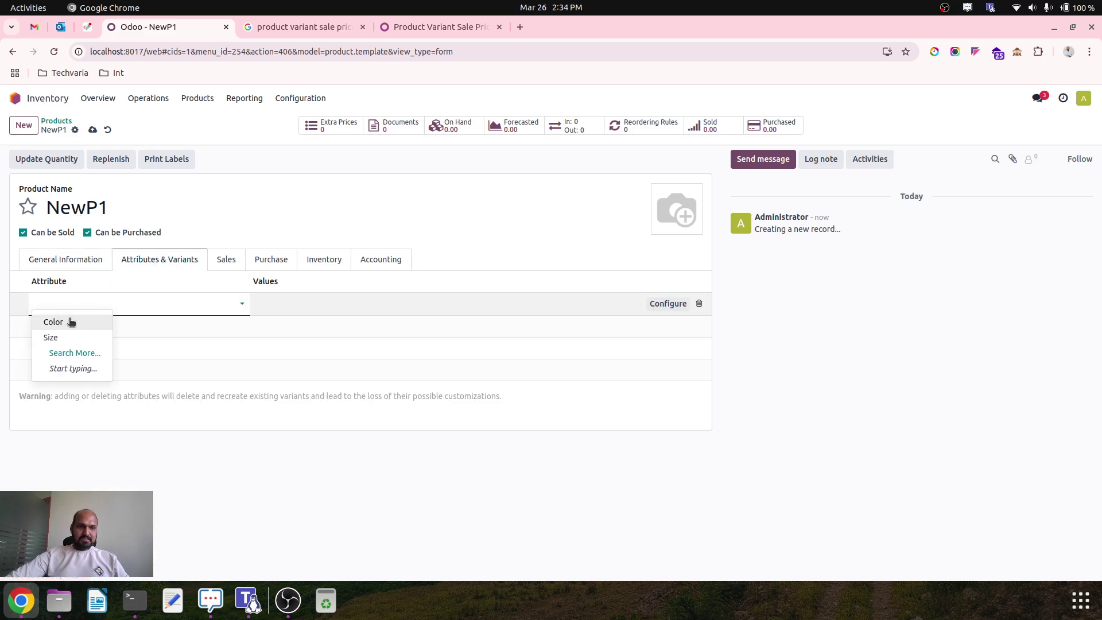
{"action": "left_click", "coordinate": [70, 322]}
{"action": "left_click", "coordinate": [315, 303]}
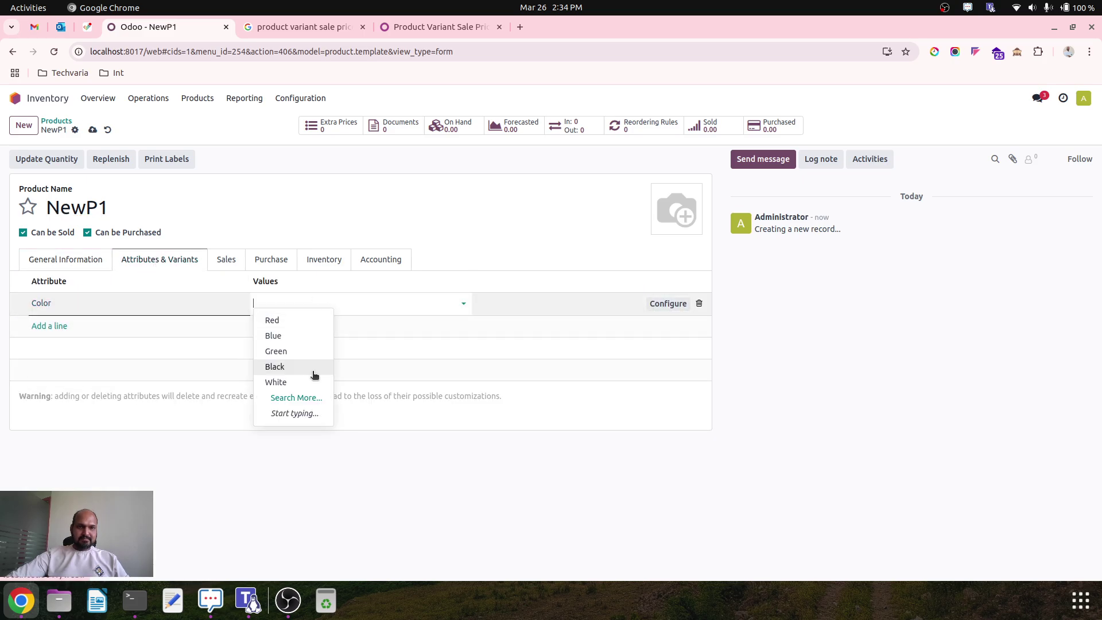
{"action": "left_click", "coordinate": [304, 396]}
{"action": "left_click", "coordinate": [284, 290]}
{"action": "left_click", "coordinate": [305, 437]}
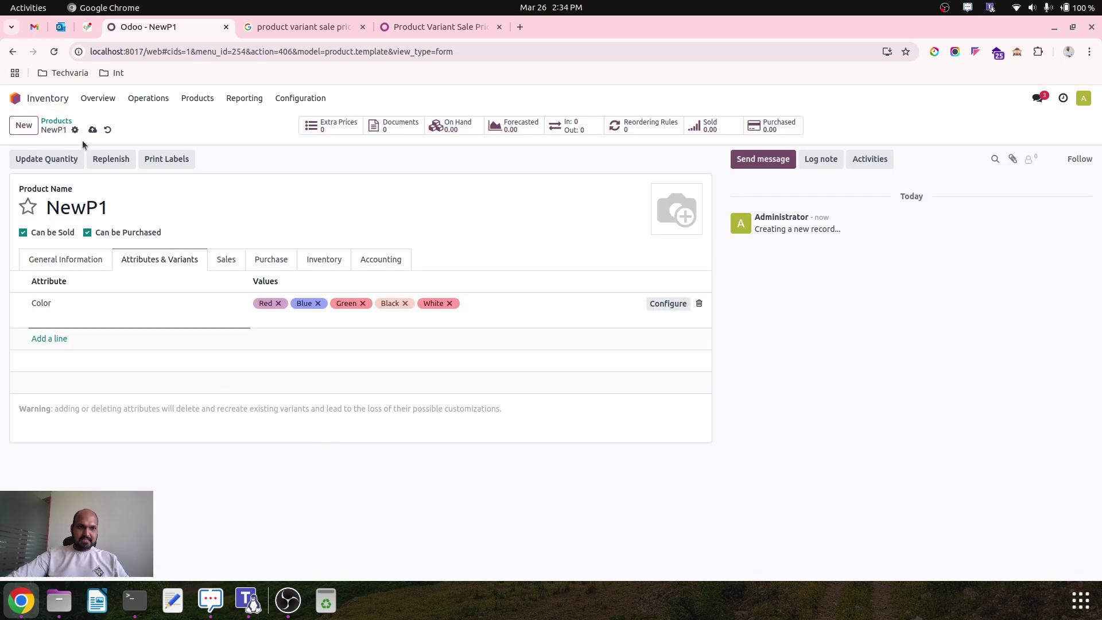
{"action": "left_click", "coordinate": [92, 130]}
{"action": "left_click", "coordinate": [83, 260]}
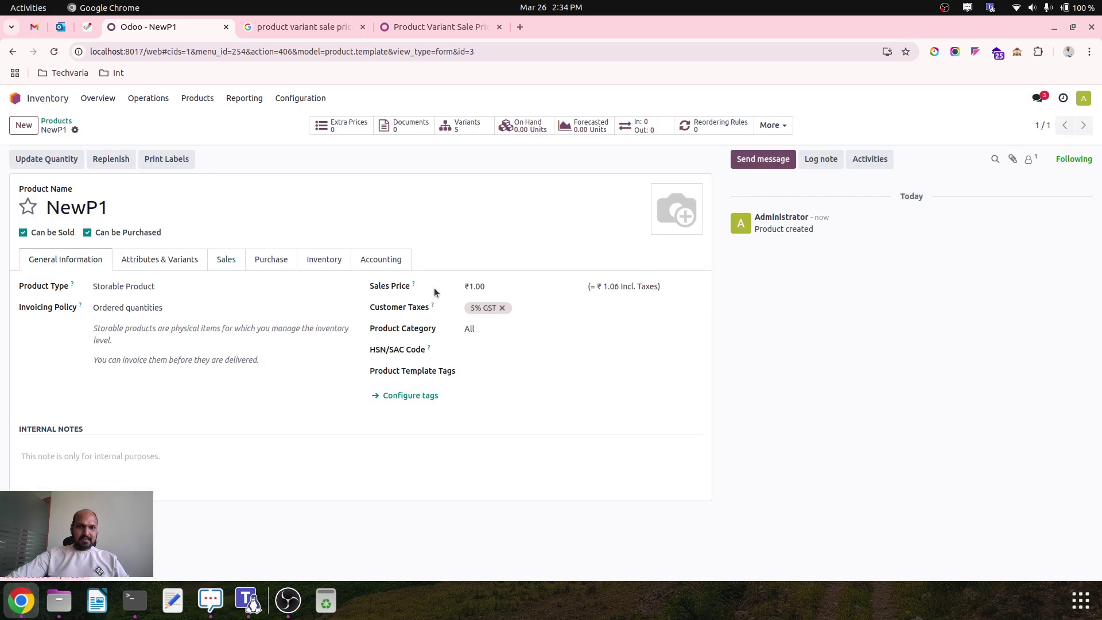
- Save NewP1 with a 0 sales price and review its variant prices
{"action": "type", "text": "0"}
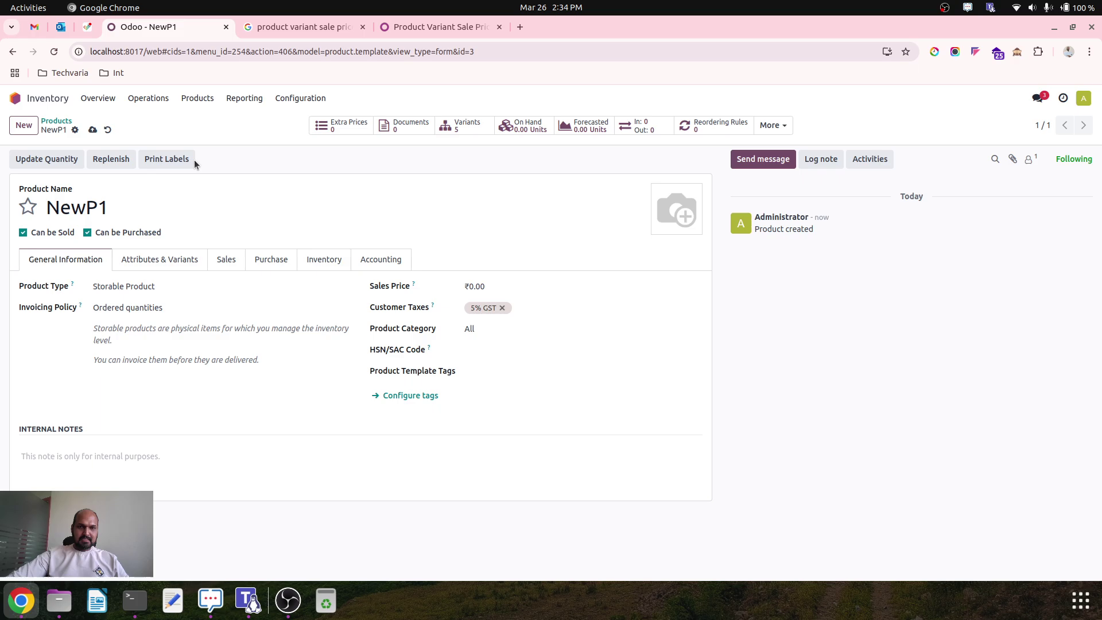
{"action": "left_click", "coordinate": [92, 130]}
{"action": "left_click", "coordinate": [454, 129]}
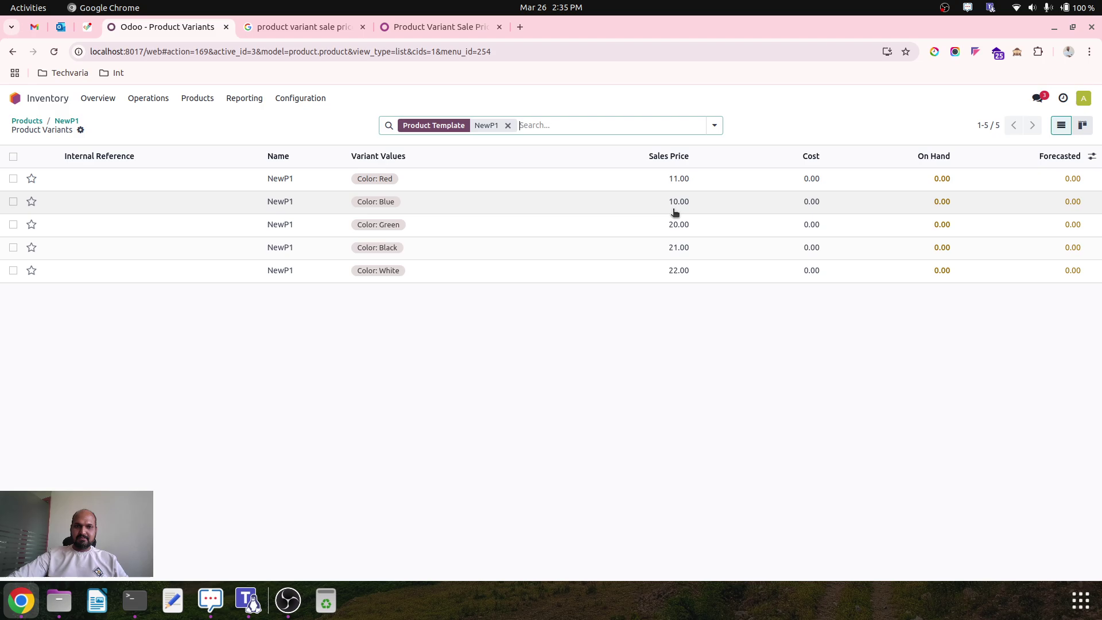
- Set NewP1's sales price to 100, save, and check the variants now priced 110.00–122.00
{"action": "left_click", "coordinate": [68, 122]}
{"action": "left_click", "coordinate": [223, 261]}
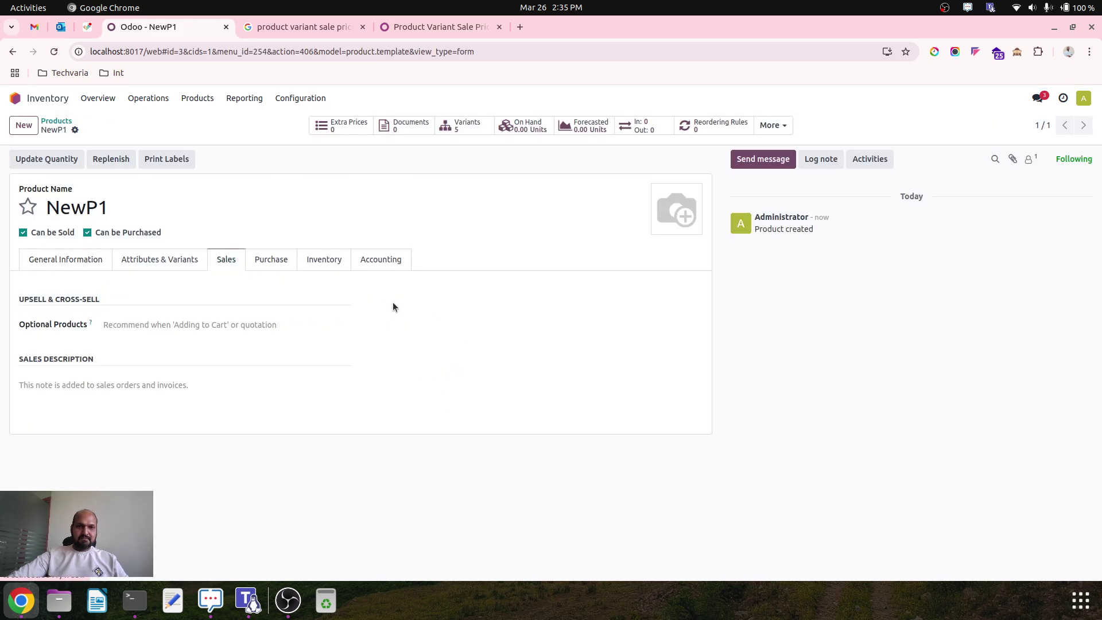
{"action": "left_click", "coordinate": [66, 257]}
{"action": "left_click", "coordinate": [476, 286]}
{"action": "type", "text": "1"}
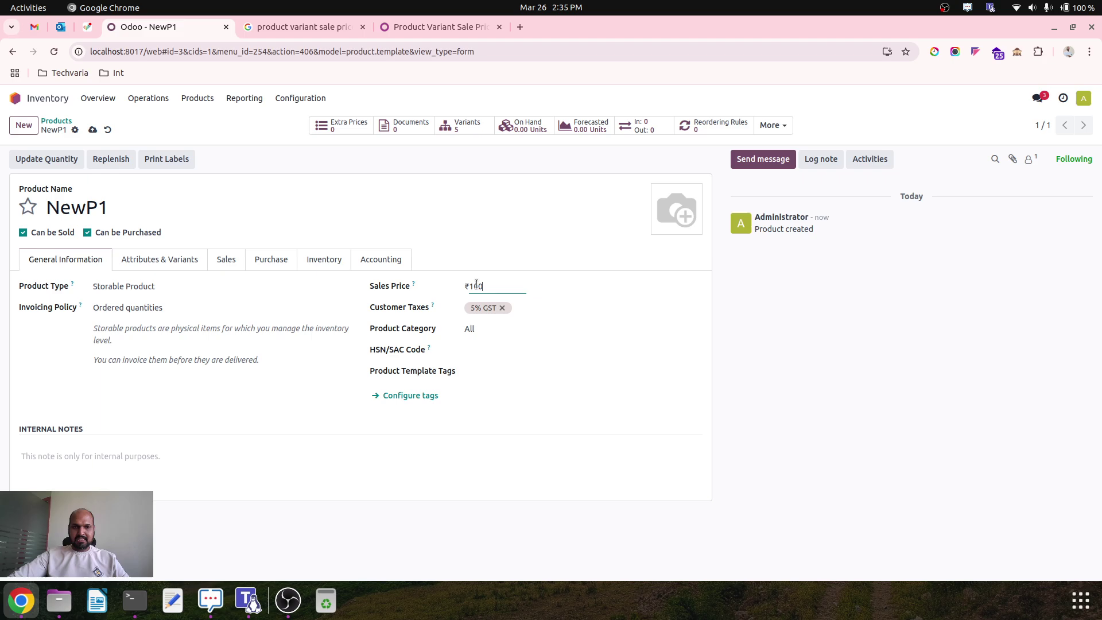
{"action": "type", "text": "00"}
{"action": "left_click", "coordinate": [93, 129]}
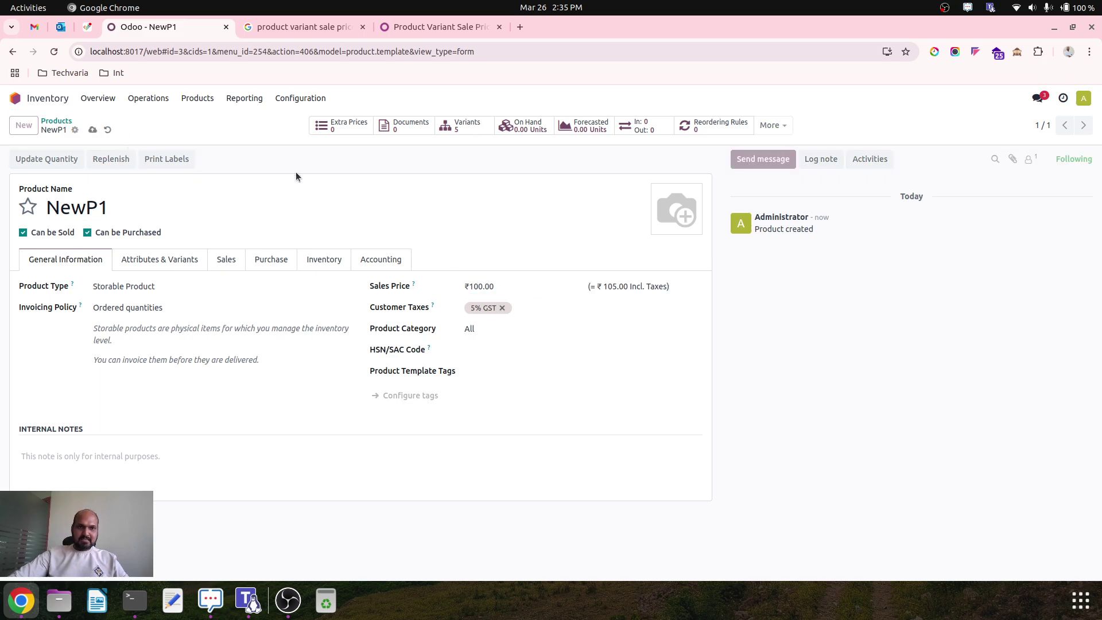
{"action": "left_click", "coordinate": [467, 134]}
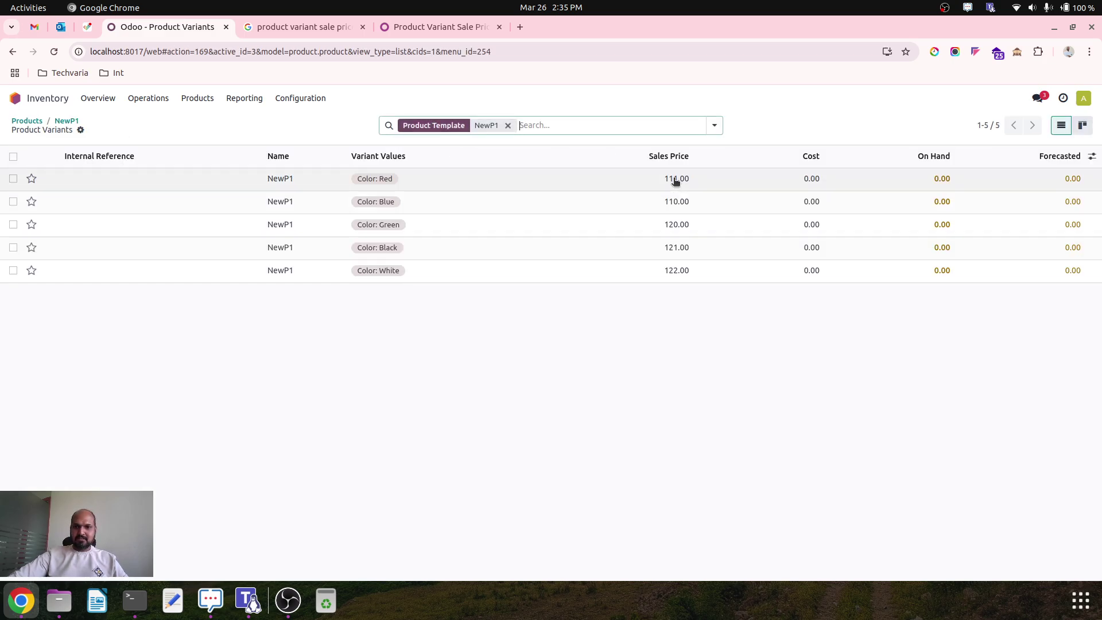
- Add Size with S, M, L, XL and XXL to NewP1, save, and review the 25 variants
{"action": "left_click", "coordinate": [69, 125]}
{"action": "left_click", "coordinate": [143, 264]}
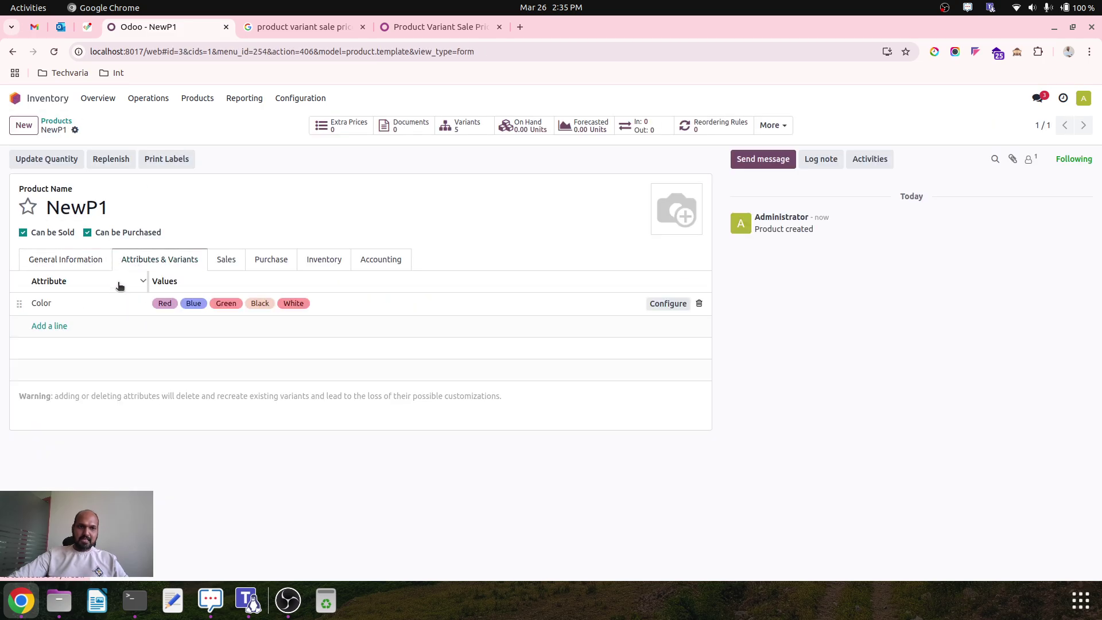
{"action": "left_click", "coordinate": [58, 332]}
{"action": "left_click", "coordinate": [74, 361]}
{"action": "left_click", "coordinate": [197, 328]}
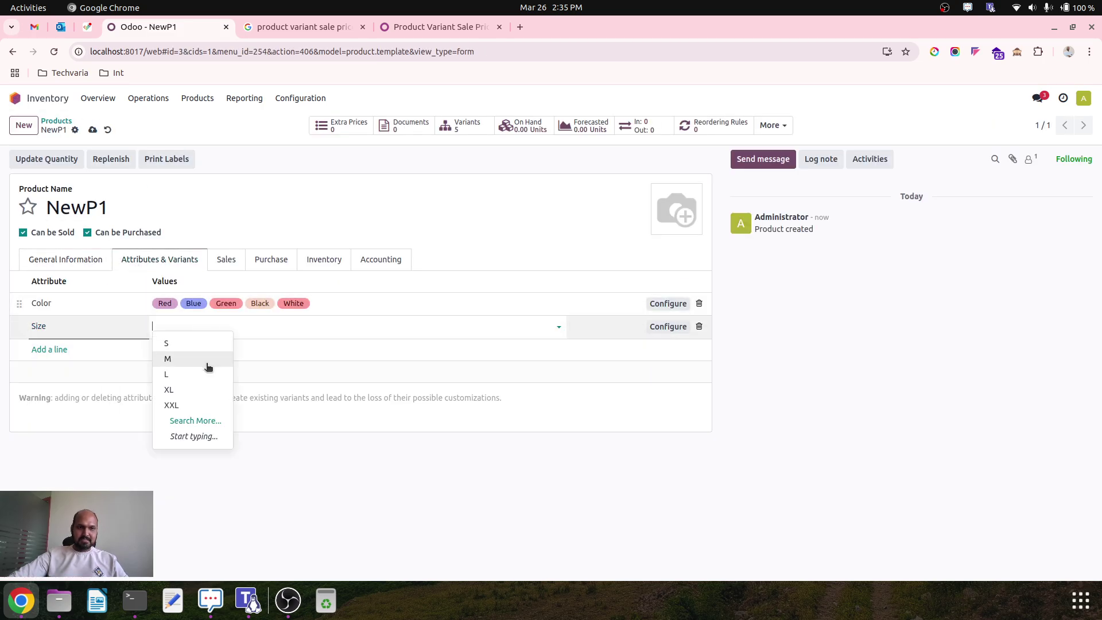
{"action": "left_click", "coordinate": [195, 421]}
{"action": "left_click", "coordinate": [283, 290]}
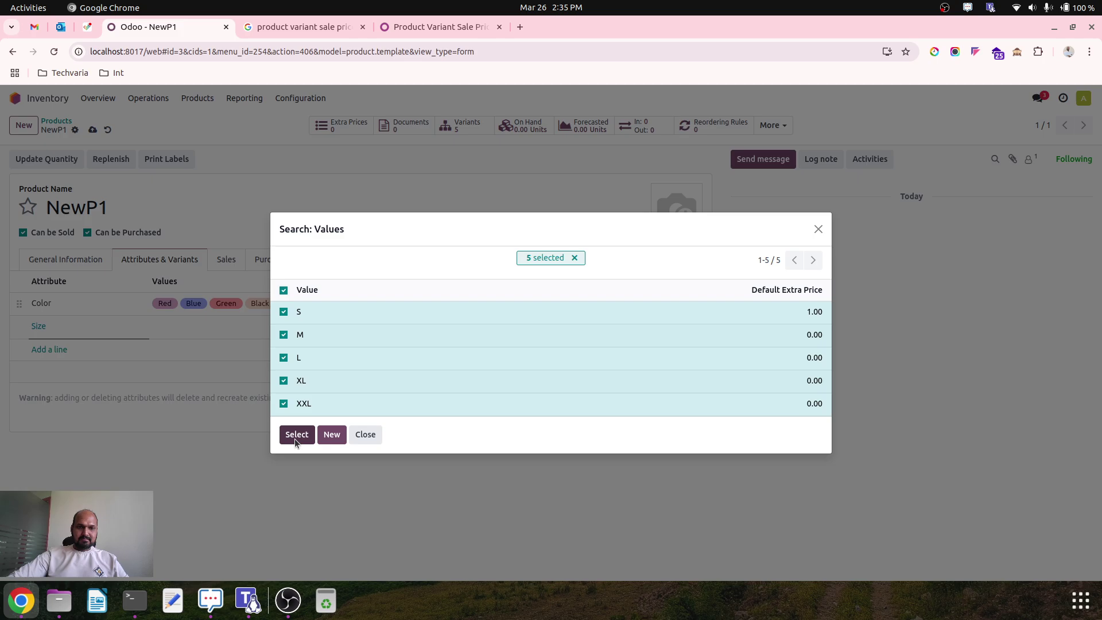
{"action": "left_click", "coordinate": [296, 435]}
{"action": "left_click", "coordinate": [92, 129]}
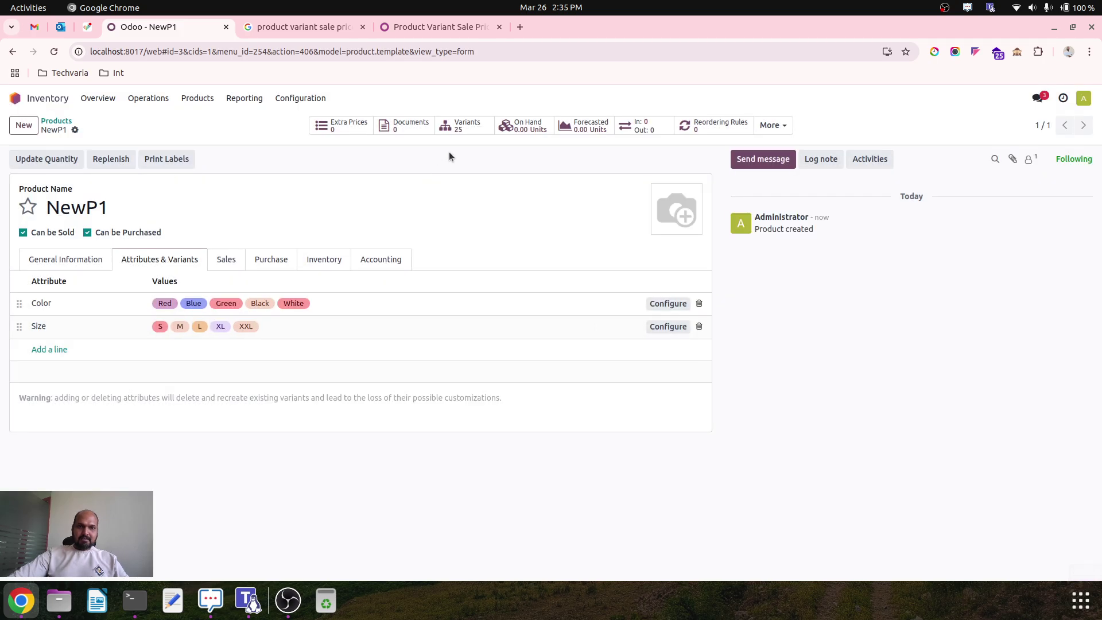
{"action": "left_click", "coordinate": [468, 129]}
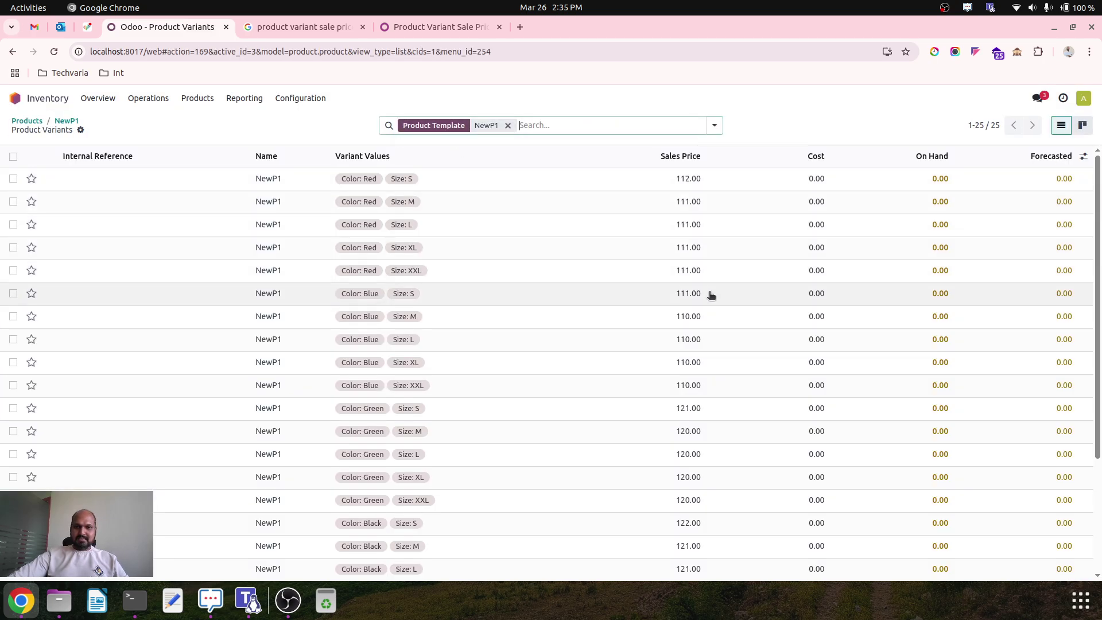
{"action": "scroll", "coordinate": [695, 387], "scroll_direction": "down", "scroll_amount": 5}
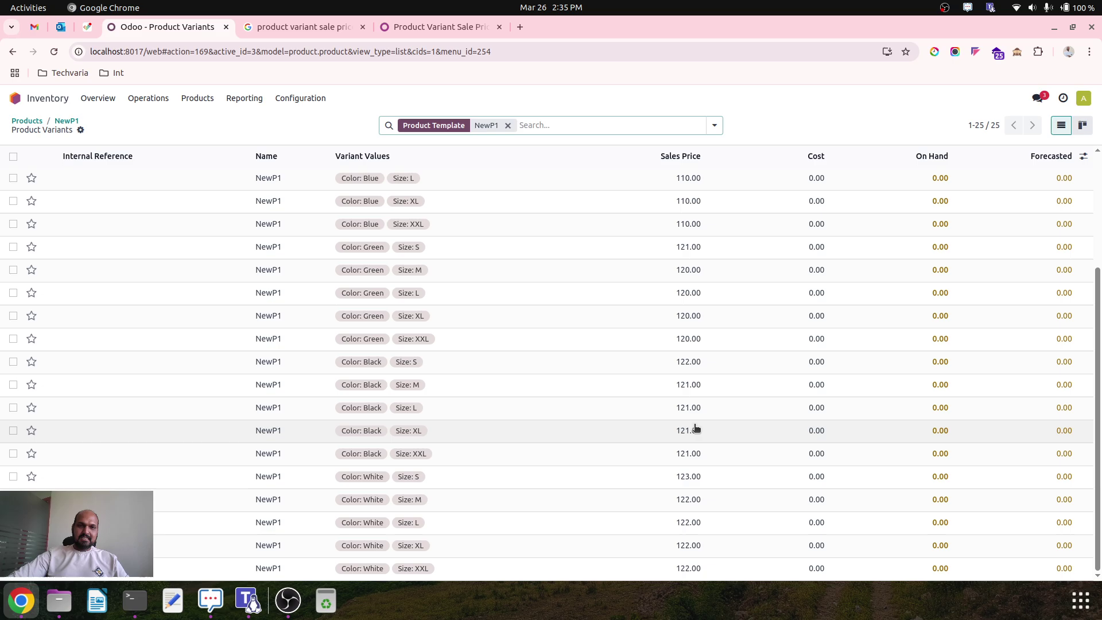
{"action": "scroll", "coordinate": [343, 185], "scroll_direction": "up", "scroll_amount": 2}
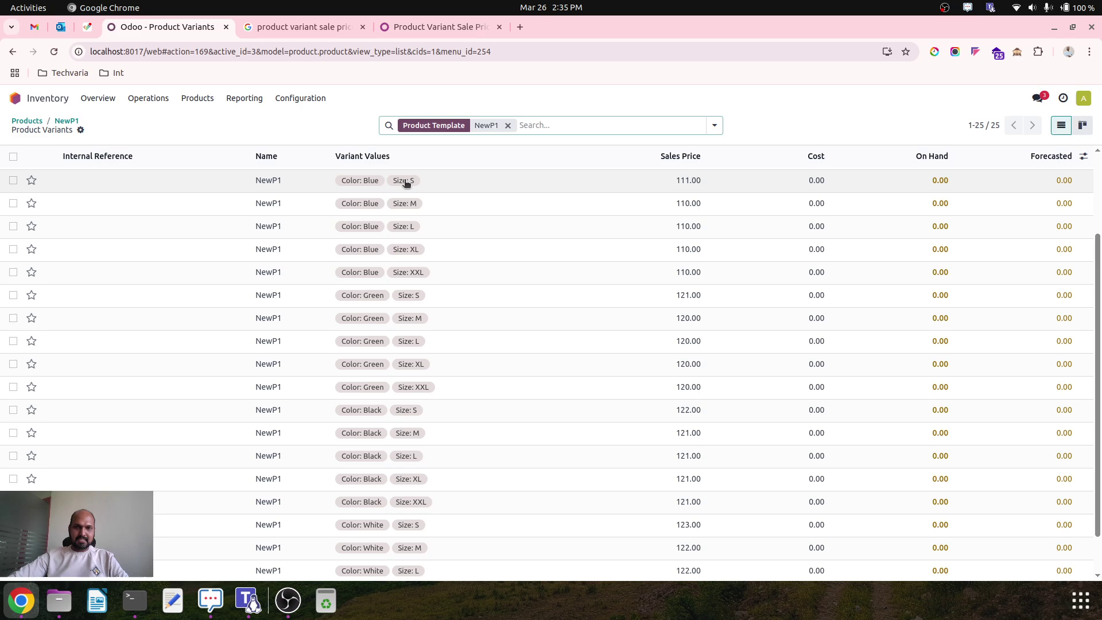
- Reset the Red and Blue color values' price extra to 0
{"action": "left_click", "coordinate": [65, 121]}
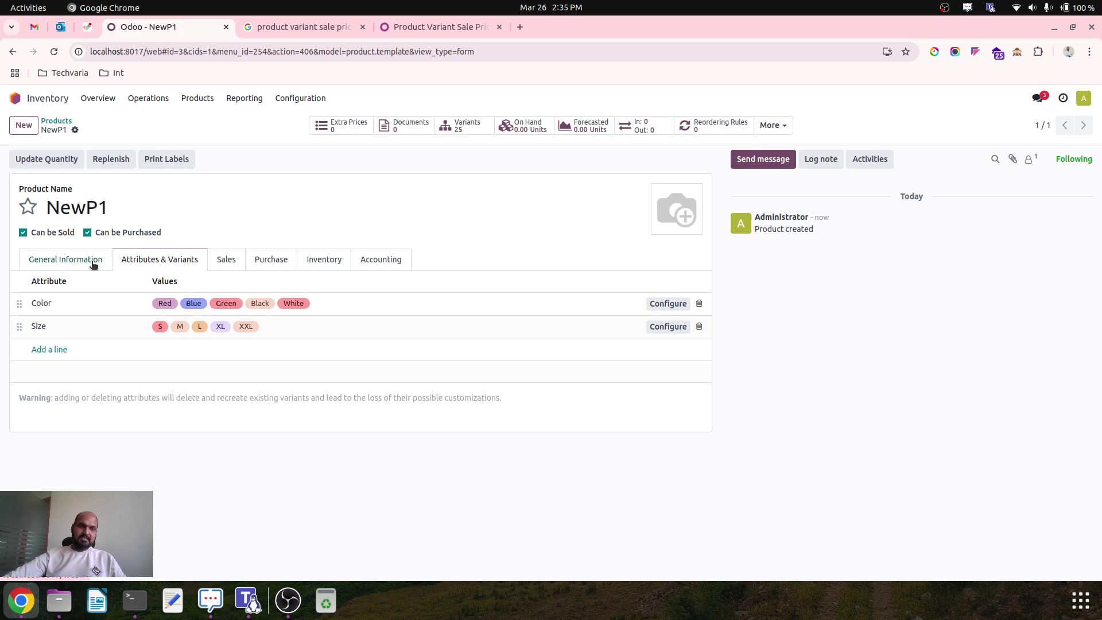
{"action": "left_click", "coordinate": [676, 303]}
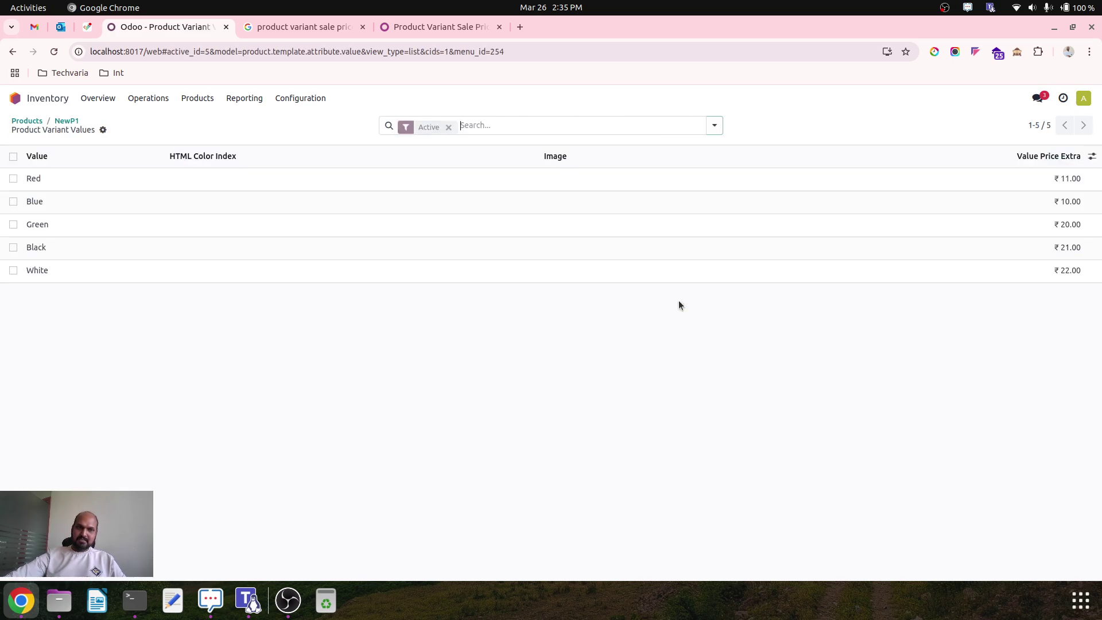
{"action": "left_click", "coordinate": [1063, 177]}
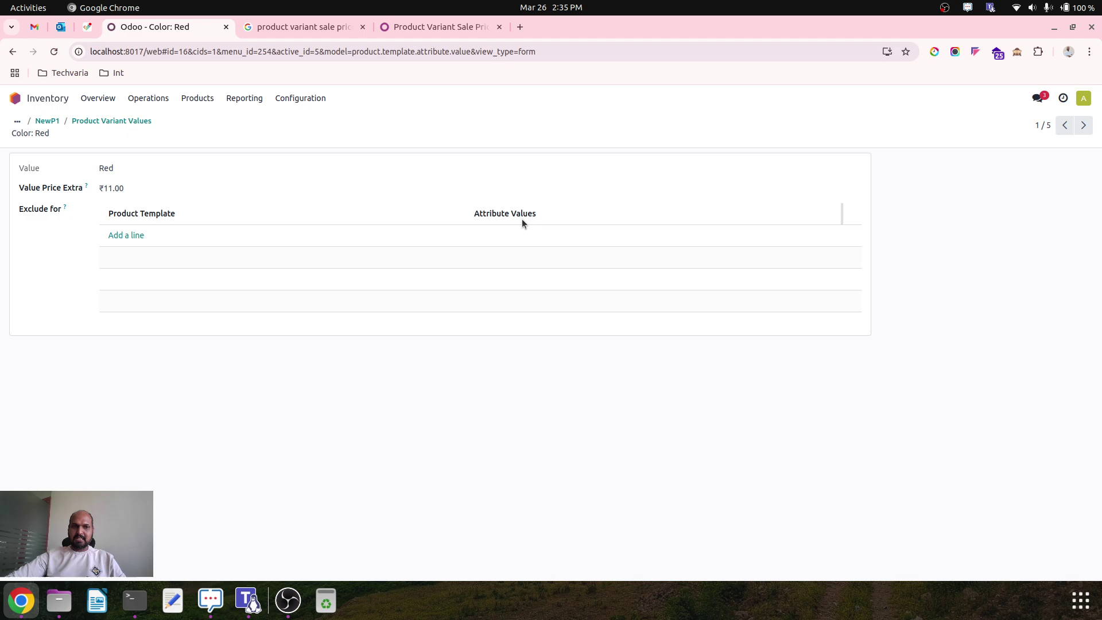
{"action": "double_click", "coordinate": [135, 187]}
{"action": "key", "text": "BackSpace"}
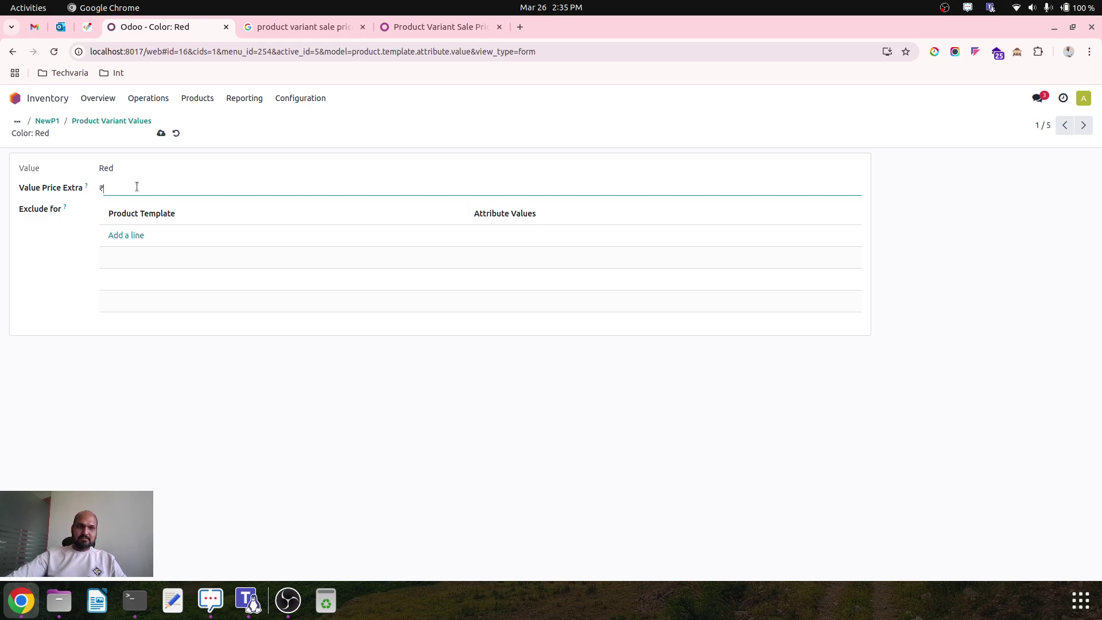
{"action": "left_click", "coordinate": [162, 133]}
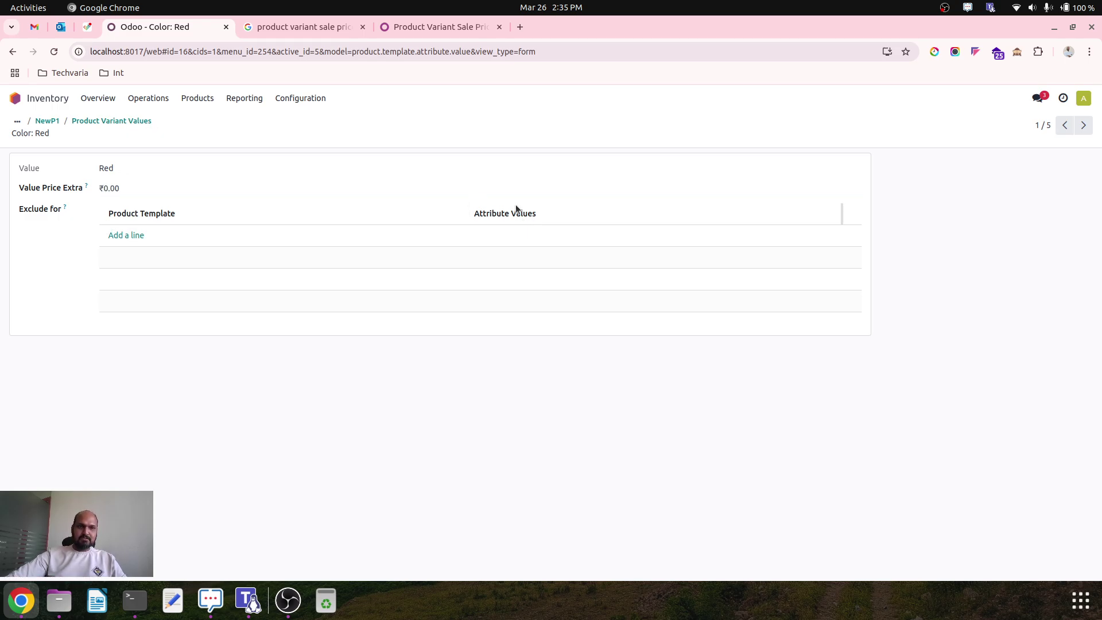
{"action": "left_click", "coordinate": [1084, 125]}
{"action": "left_click", "coordinate": [216, 188]}
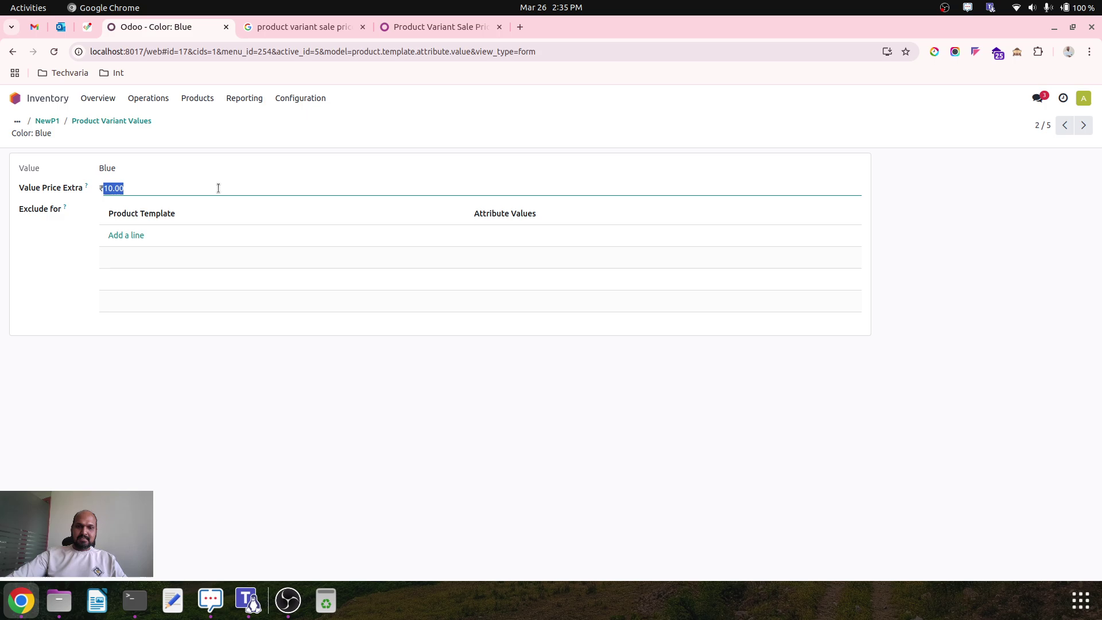
{"action": "type", "text": "0"}
{"action": "left_click", "coordinate": [161, 132]}
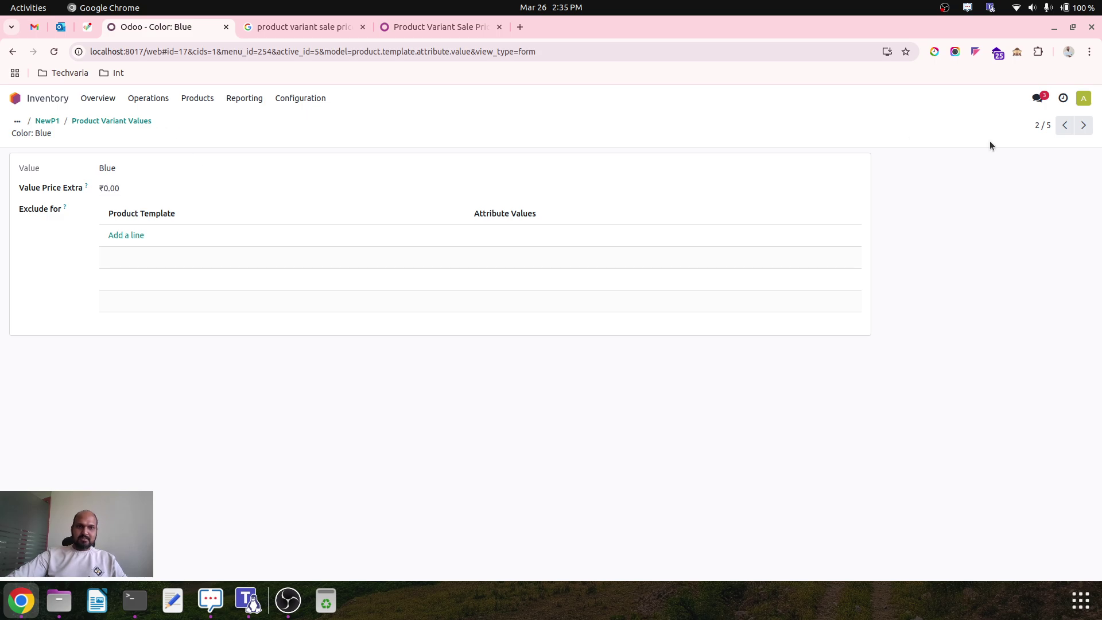
- Reset the Green, Black and White color values' price extra to 0
{"action": "left_click", "coordinate": [1087, 122]}
{"action": "left_click", "coordinate": [205, 182]}
{"action": "type", "text": "0"}
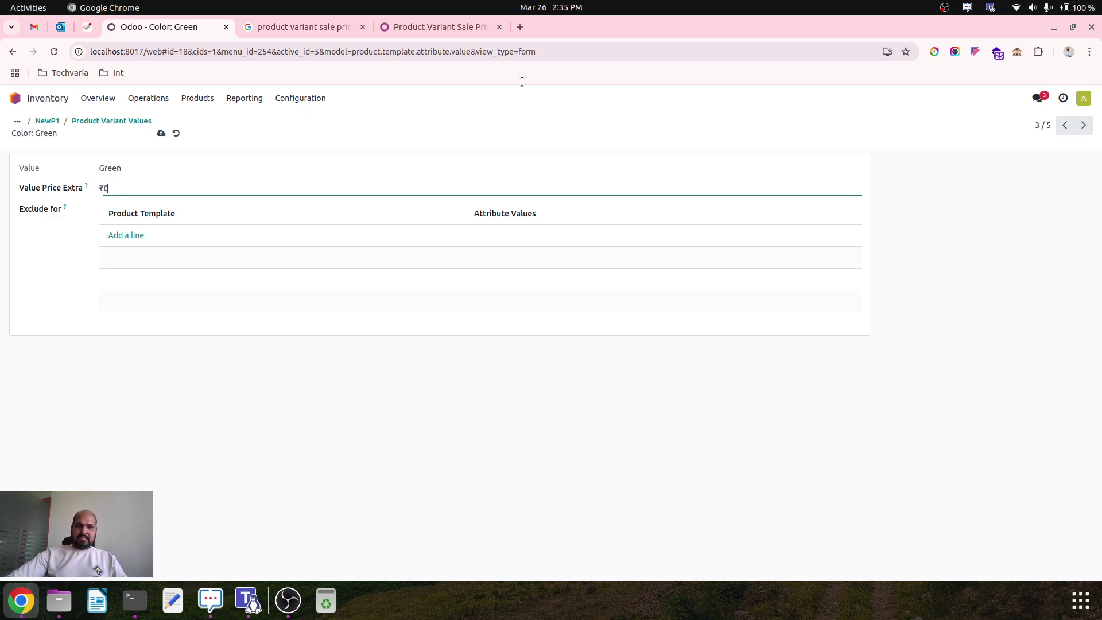
{"action": "left_click", "coordinate": [1084, 126]}
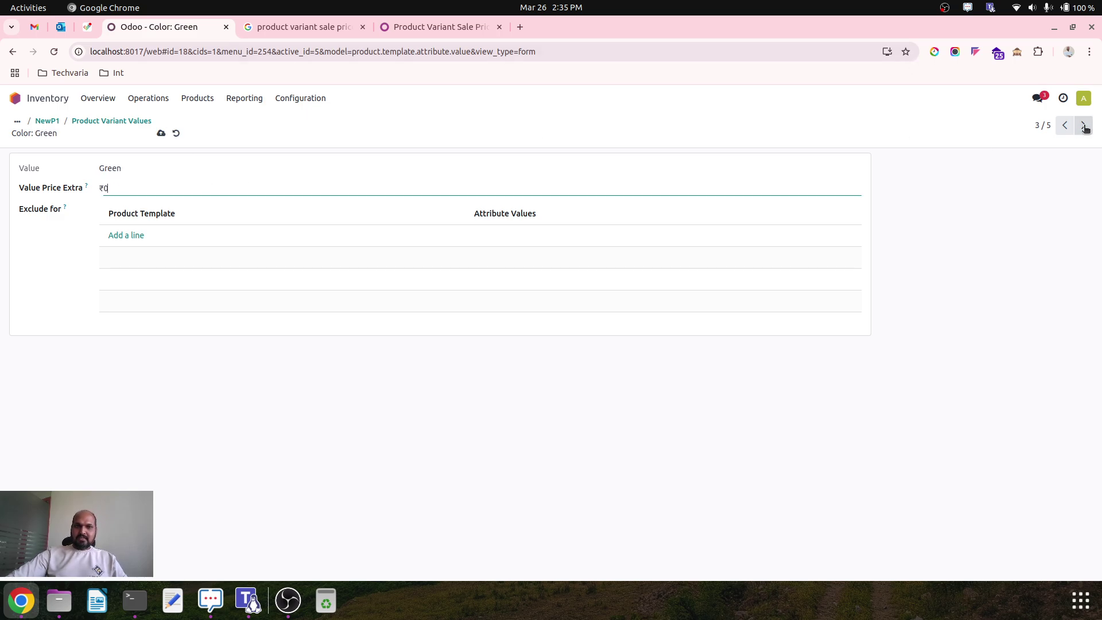
{"action": "left_click", "coordinate": [459, 185]}
{"action": "type", "text": "0"}
{"action": "left_click", "coordinate": [1084, 125]}
{"action": "left_click", "coordinate": [430, 184]}
{"action": "key", "text": "BackSpace"}
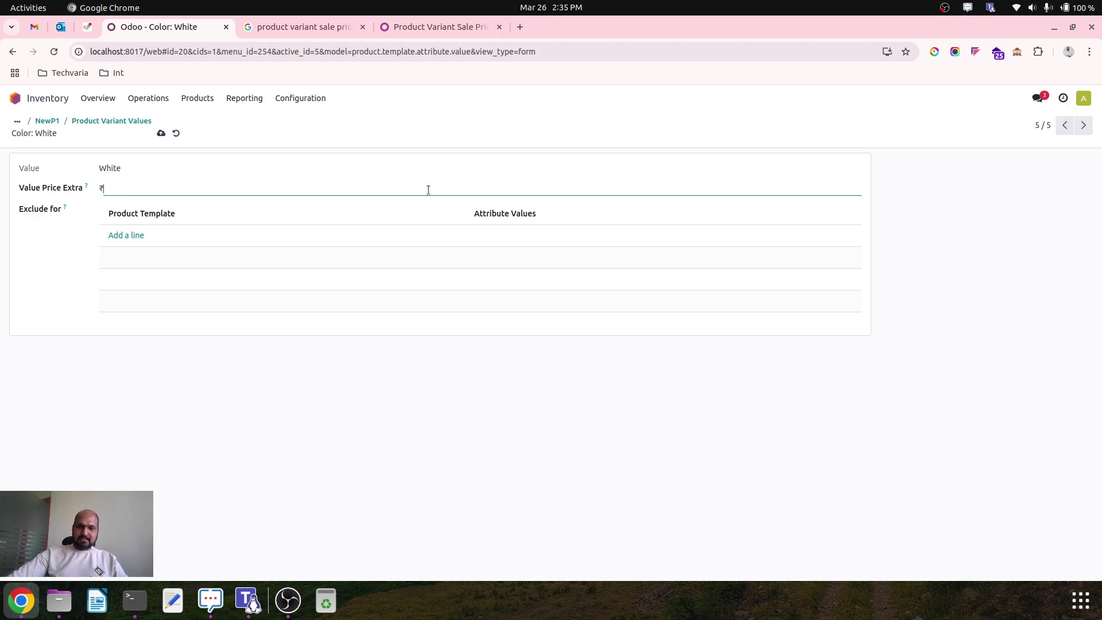
{"action": "left_click", "coordinate": [186, 155]}
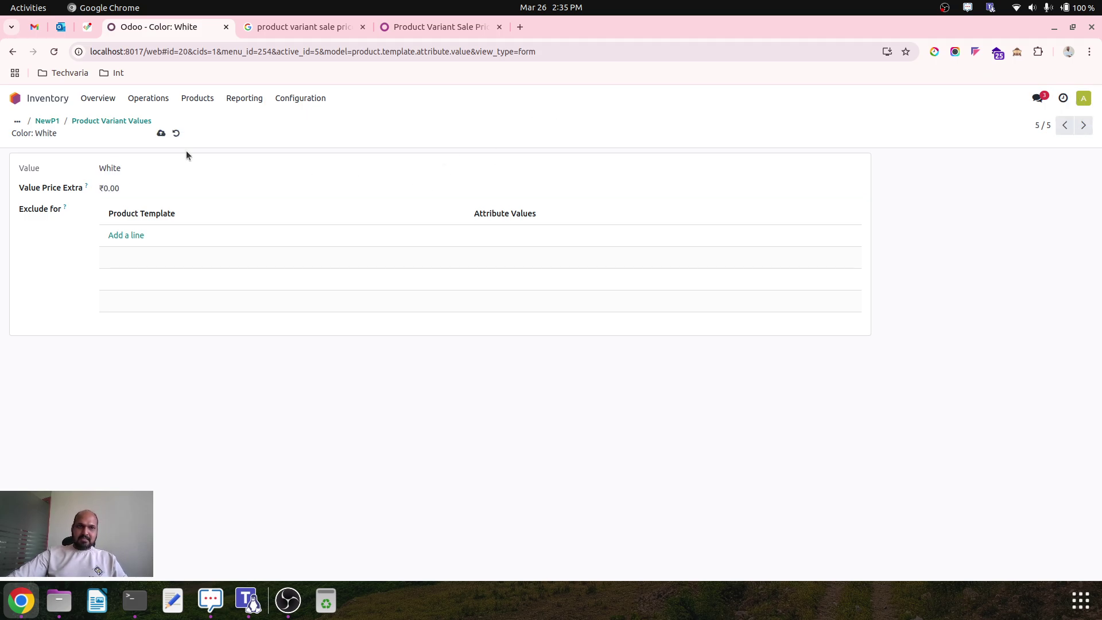
- Check NewP1's variant prices of 100.00, or 101.00 for size S, then return to the product
{"action": "left_click", "coordinate": [138, 122]}
{"action": "left_click", "coordinate": [73, 122]}
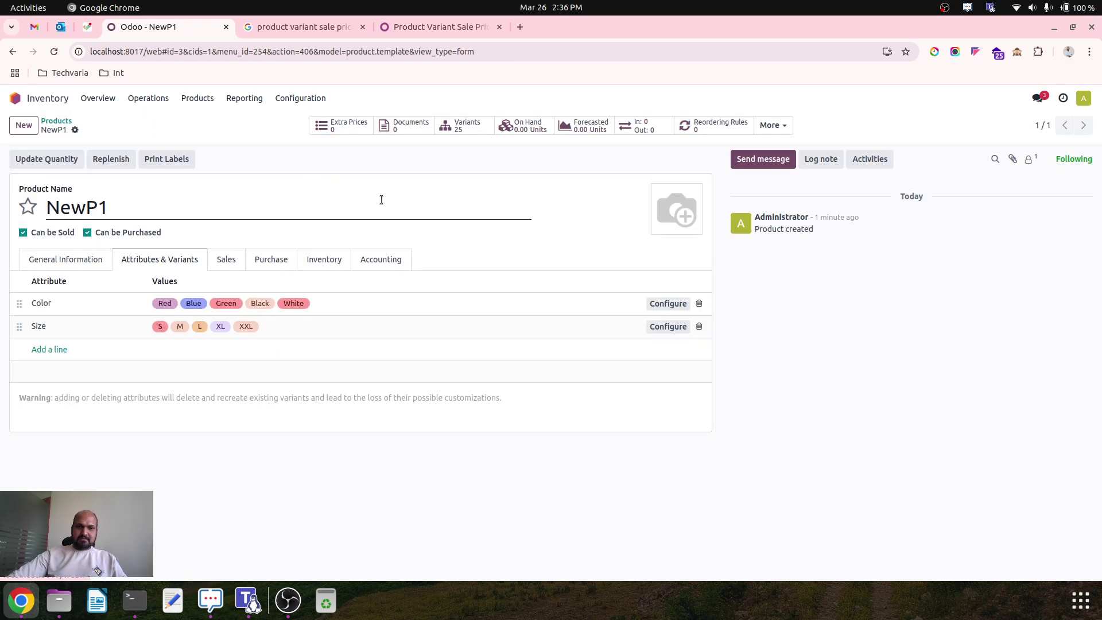
{"action": "left_click", "coordinate": [462, 125]}
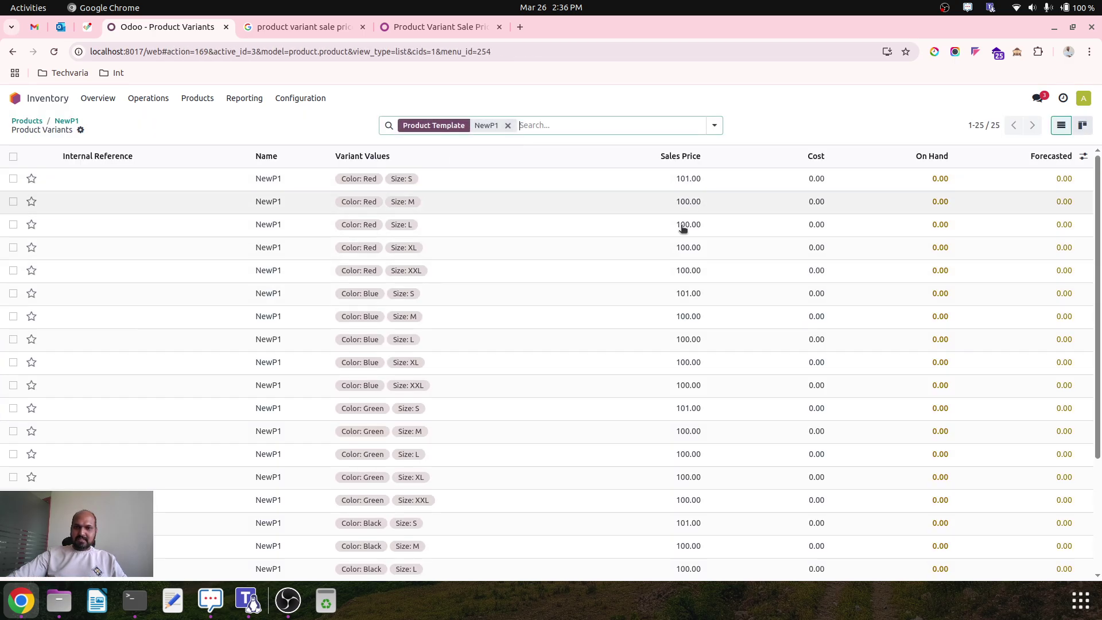
{"action": "left_click", "coordinate": [72, 121]}
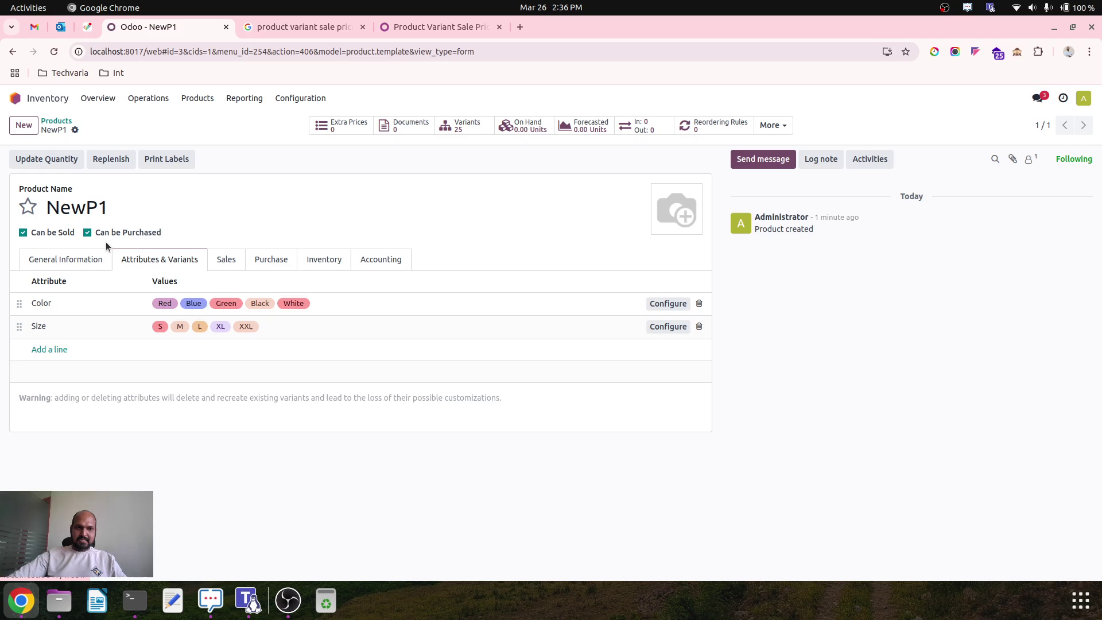
- Set size S's value price extra to 0 and confirm all 25 variants list at 100.00
{"action": "left_click", "coordinate": [668, 327]}
{"action": "left_click", "coordinate": [1076, 180]}
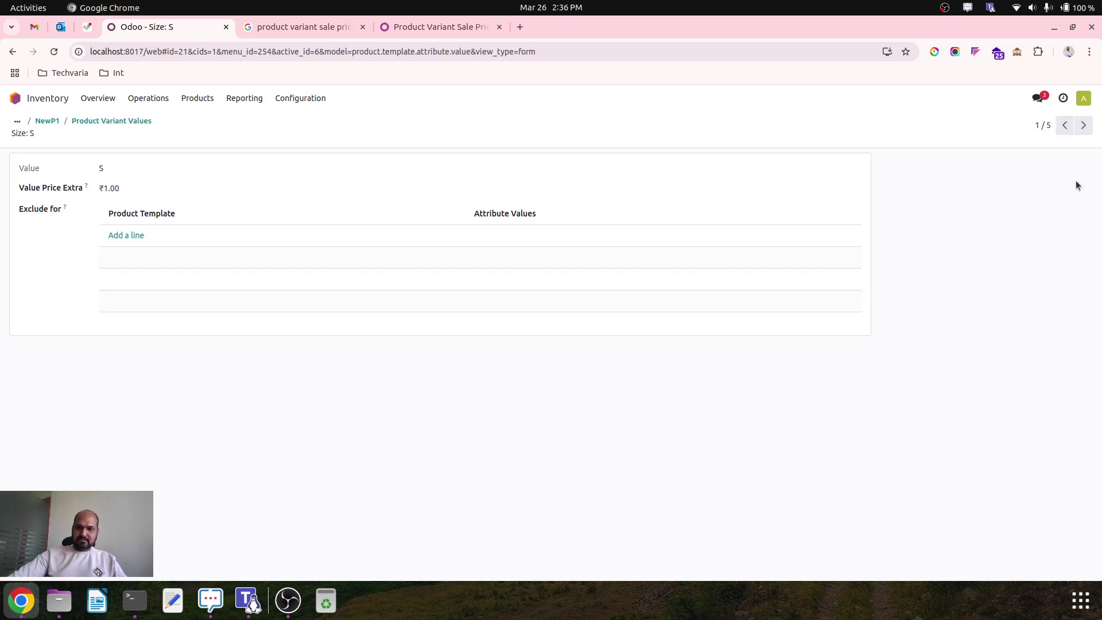
{"action": "left_click", "coordinate": [234, 188]}
{"action": "type", "text": "0"}
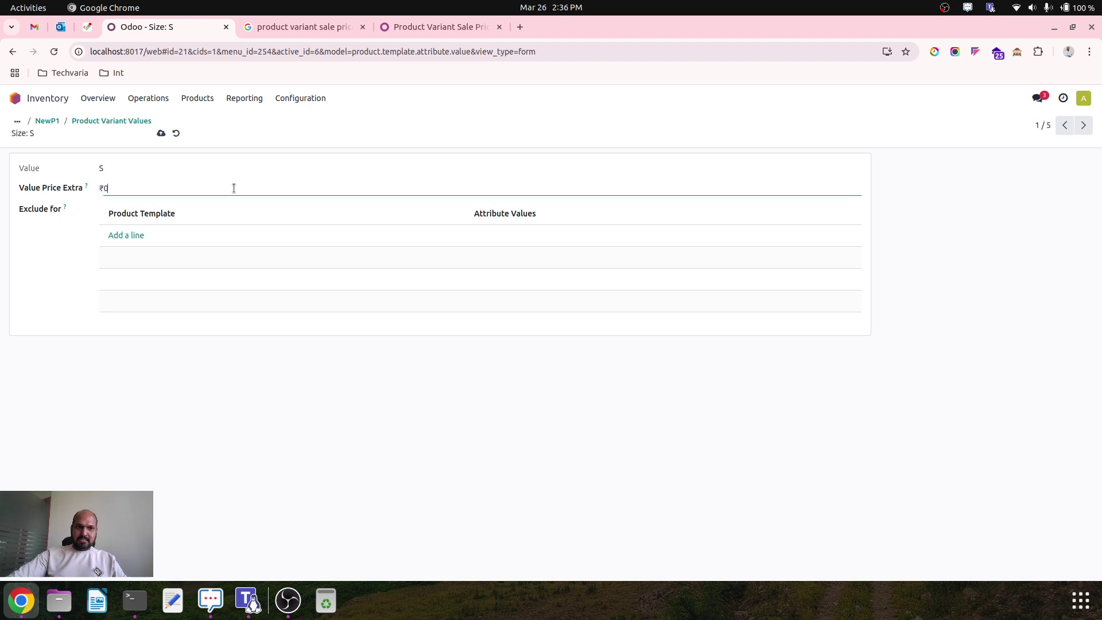
{"action": "left_click", "coordinate": [161, 134]}
{"action": "left_click", "coordinate": [123, 120]}
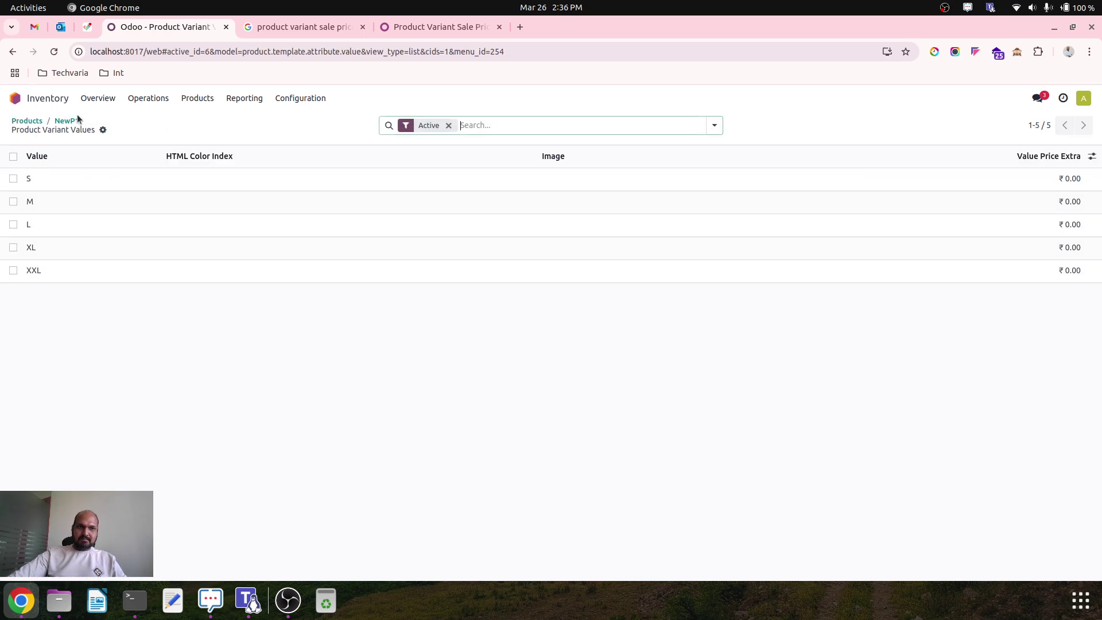
{"action": "left_click", "coordinate": [69, 121]}
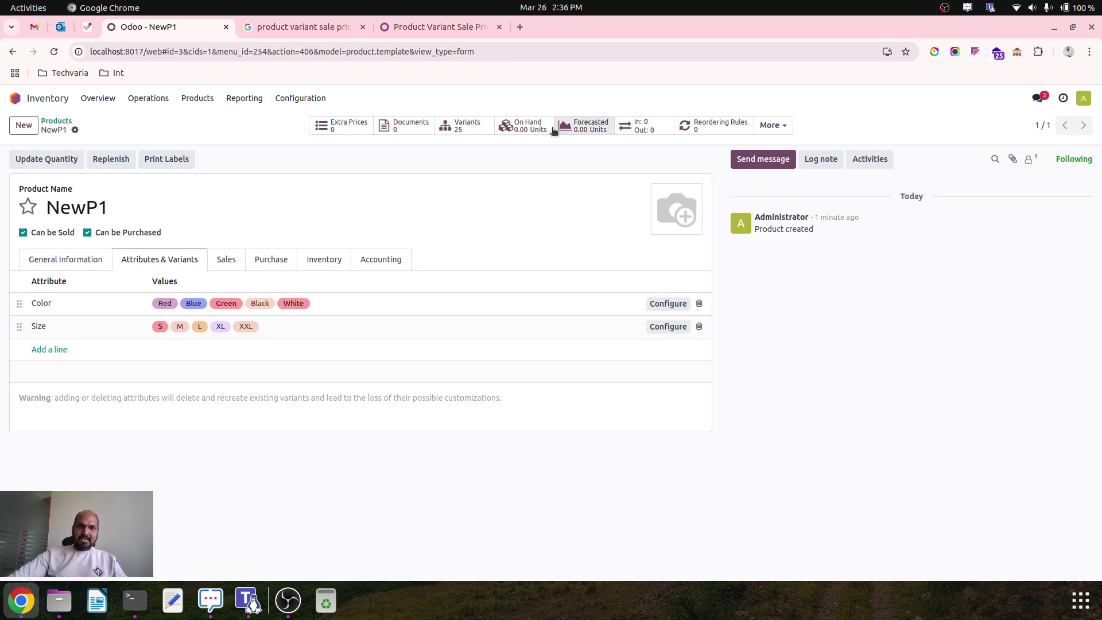
{"action": "left_click", "coordinate": [461, 125]}
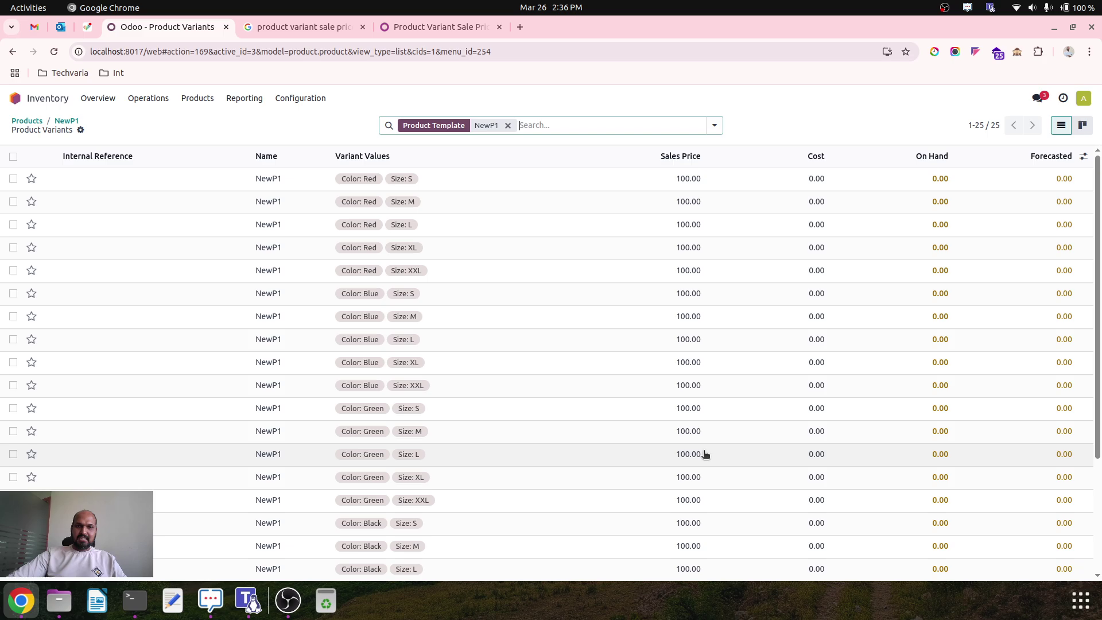
- Save NewP1's base sales price as 0 and inspect the Red, M variant's 0.00 sales price
{"action": "left_click", "coordinate": [66, 122]}
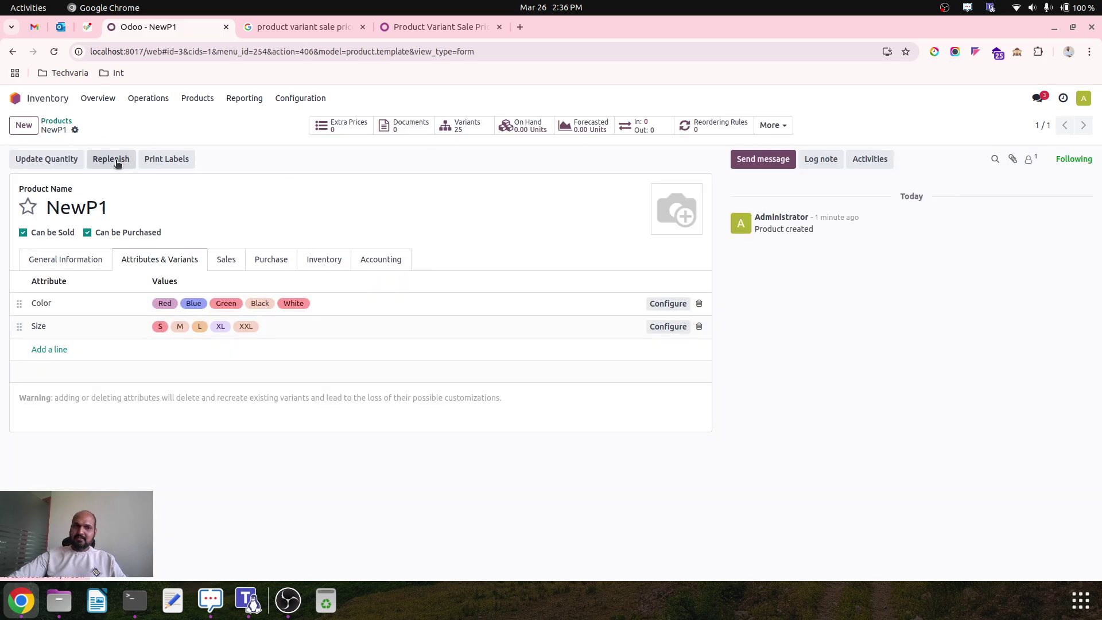
{"action": "left_click", "coordinate": [84, 262]}
{"action": "left_click", "coordinate": [484, 292]}
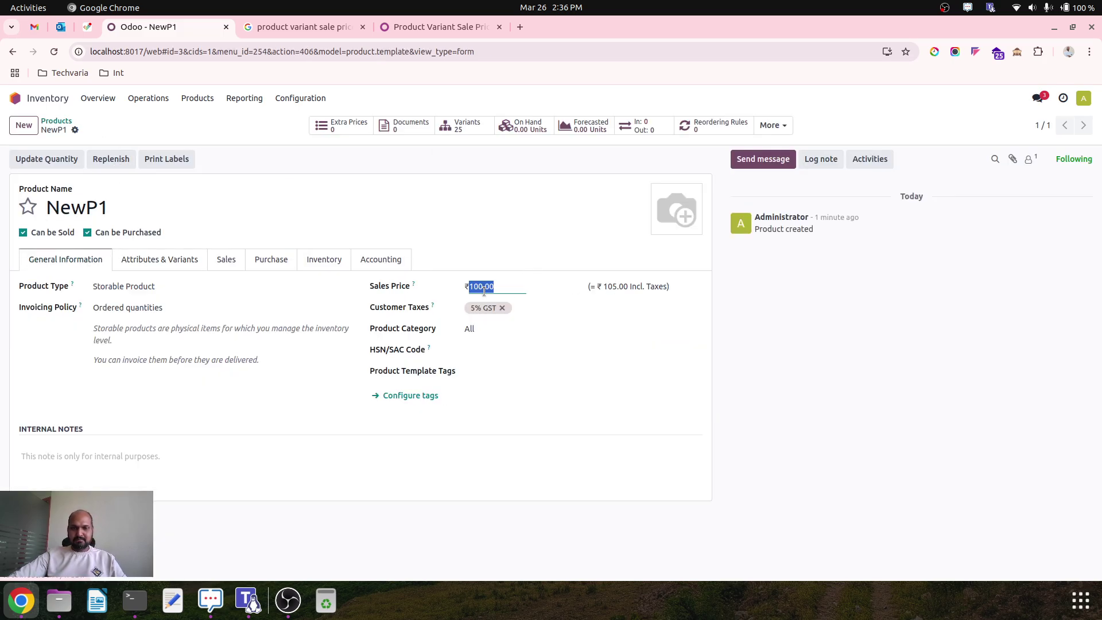
{"action": "type", "text": "0"}
{"action": "left_click", "coordinate": [92, 130]}
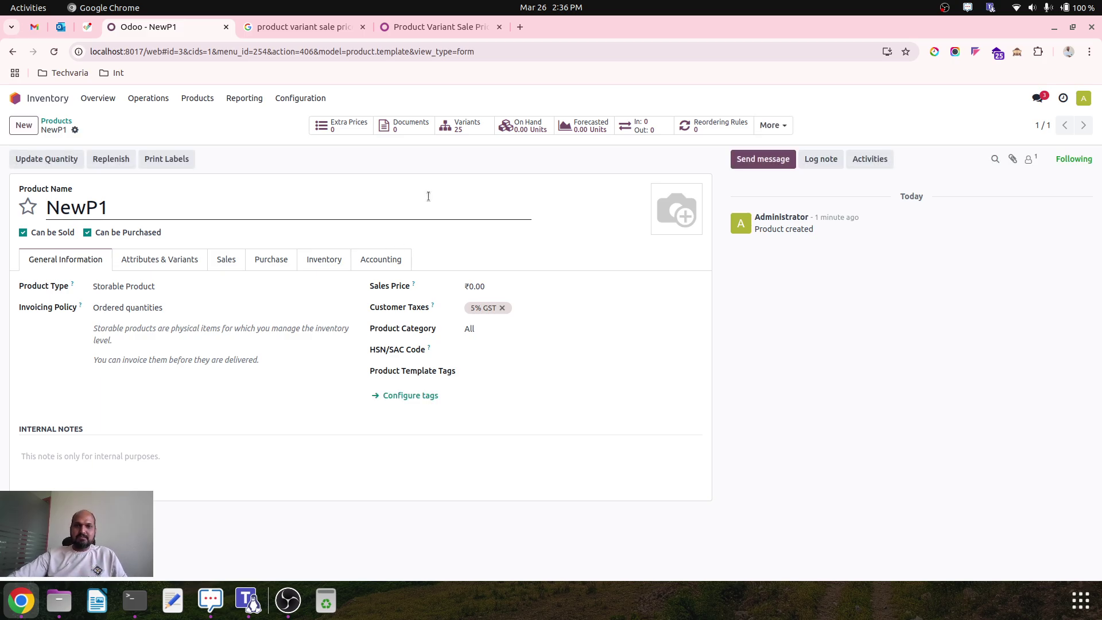
{"action": "left_click", "coordinate": [463, 126]}
{"action": "left_click", "coordinate": [402, 198]}
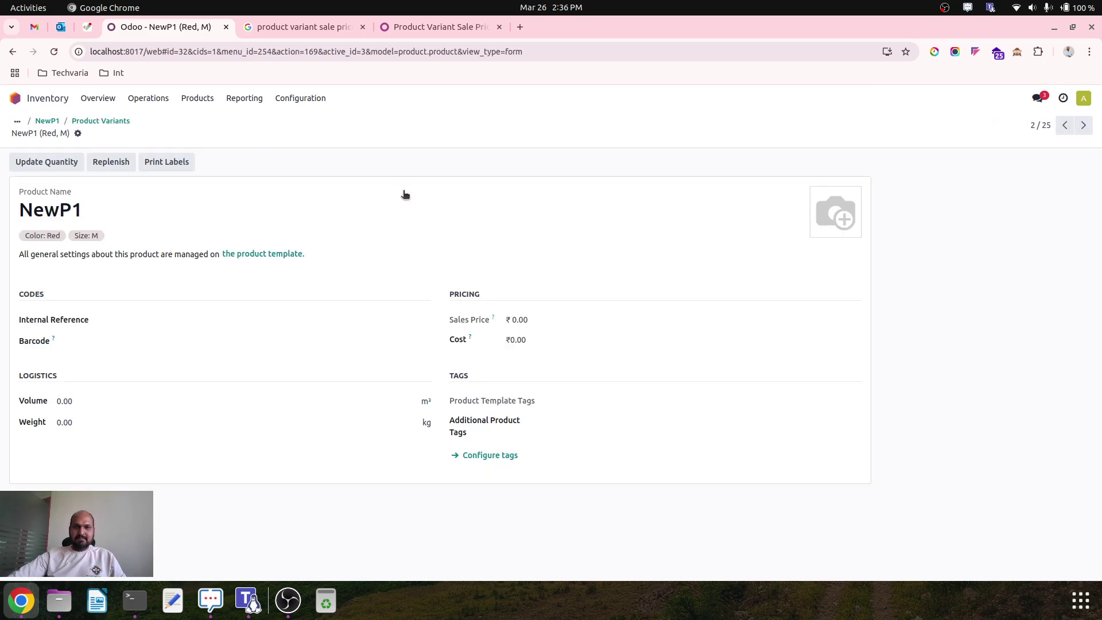
{"action": "left_click", "coordinate": [525, 318]}
- Review the OCA Product Variant Sale Price module page for 17.0, then return to Odoo's home screen
{"action": "left_click", "coordinate": [16, 98]}
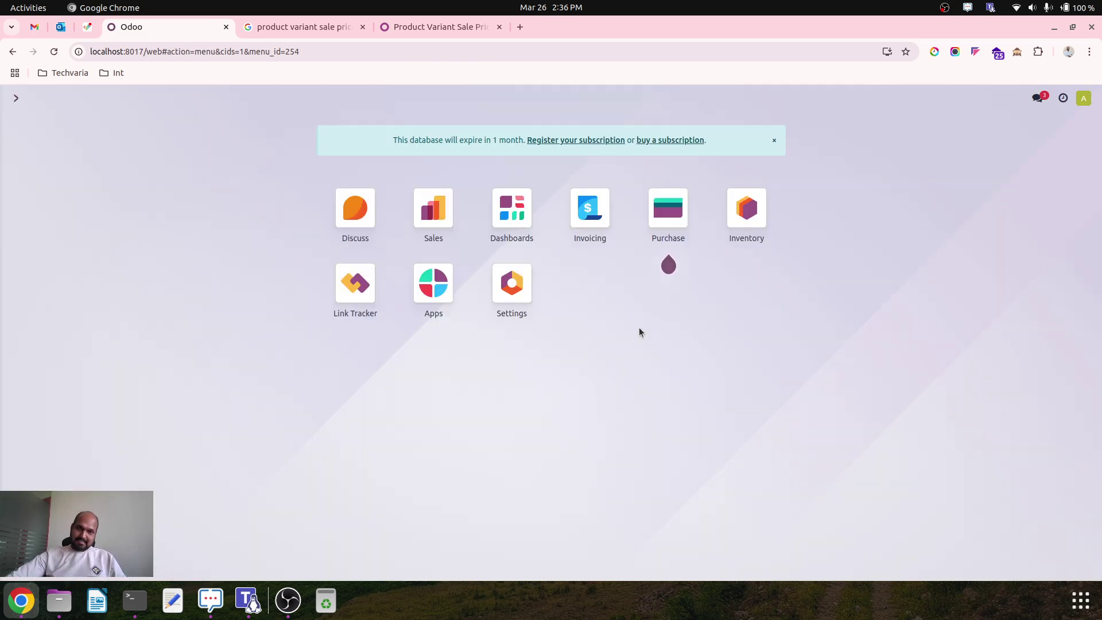
{"action": "left_click", "coordinate": [433, 27]}
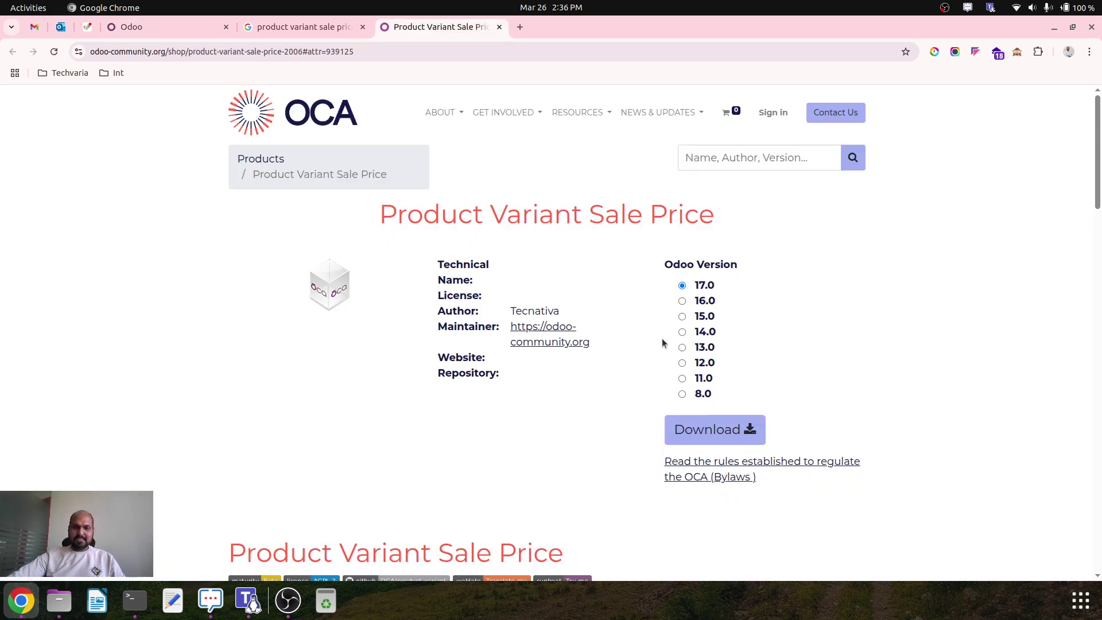
{"action": "scroll", "coordinate": [662, 343], "scroll_direction": "down", "scroll_amount": 5}
{"action": "scroll", "coordinate": [662, 343], "scroll_direction": "up", "scroll_amount": 5}
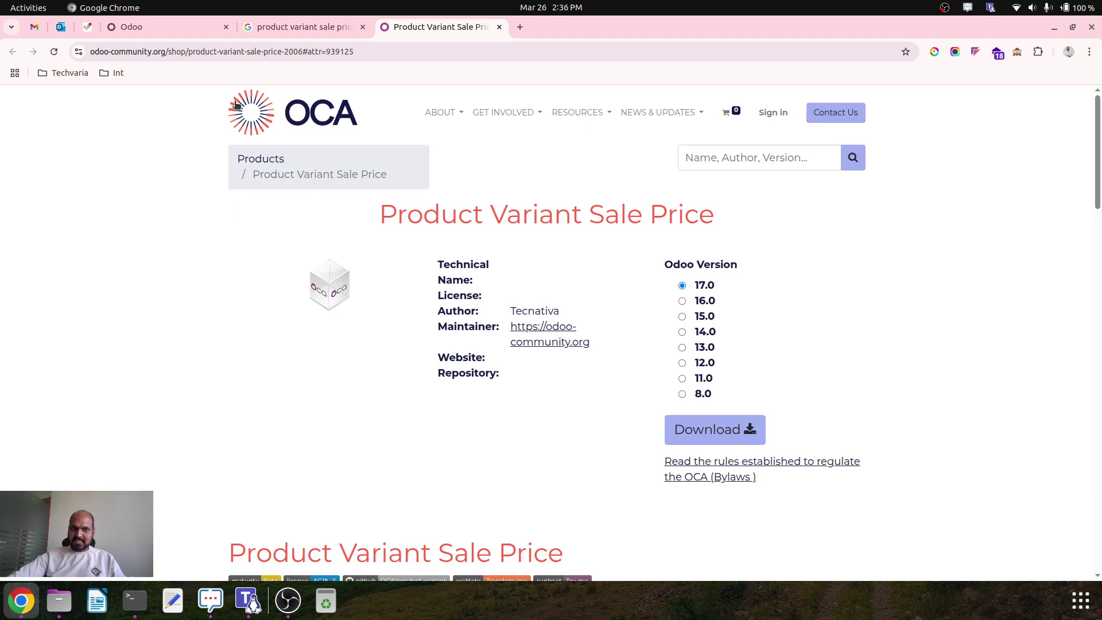
{"action": "left_click", "coordinate": [173, 27]}
- Search Apps for 'variant' and install the Product Variant Sale Price module
{"action": "left_click", "coordinate": [441, 288]}
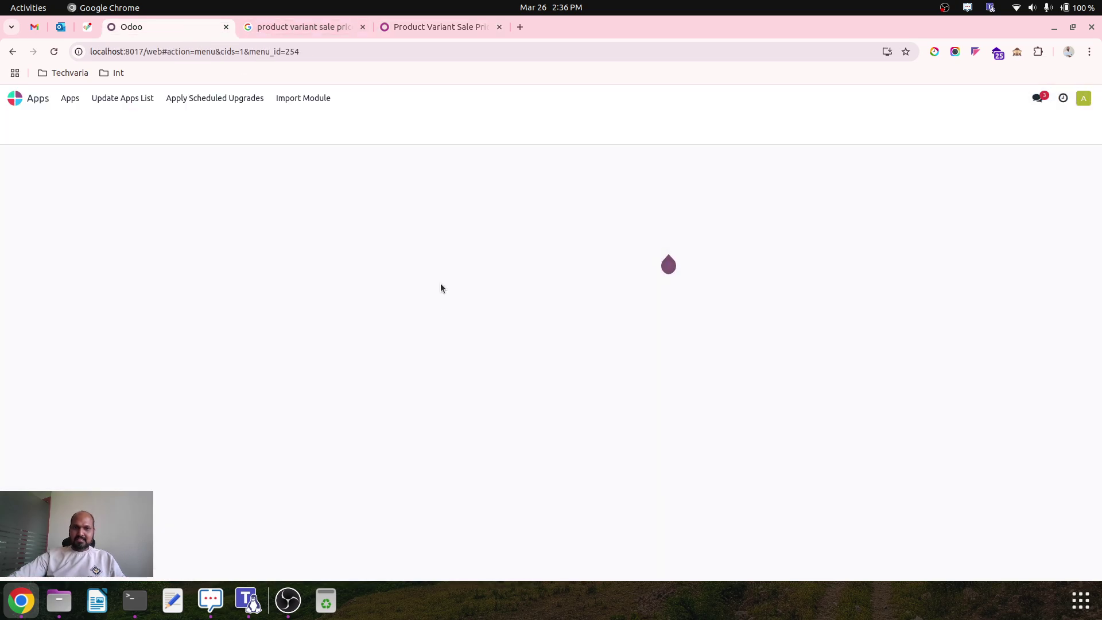
{"action": "key", "text": "BackSpace"}
{"action": "type", "text": "variant"}
{"action": "key", "text": "Return"}
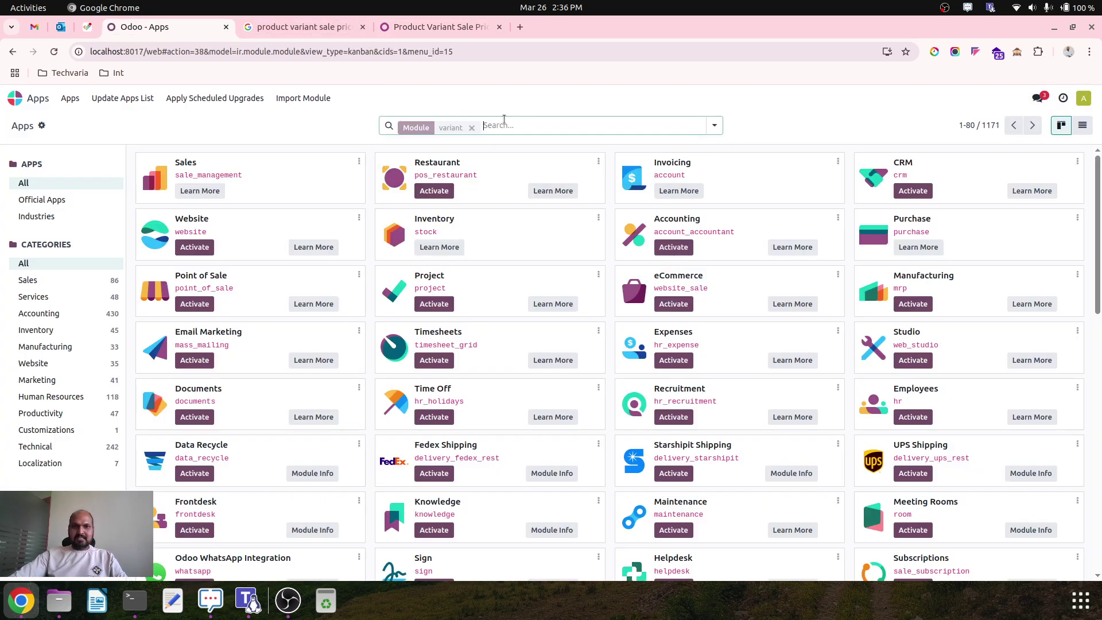
{"action": "left_click", "coordinate": [390, 192]}
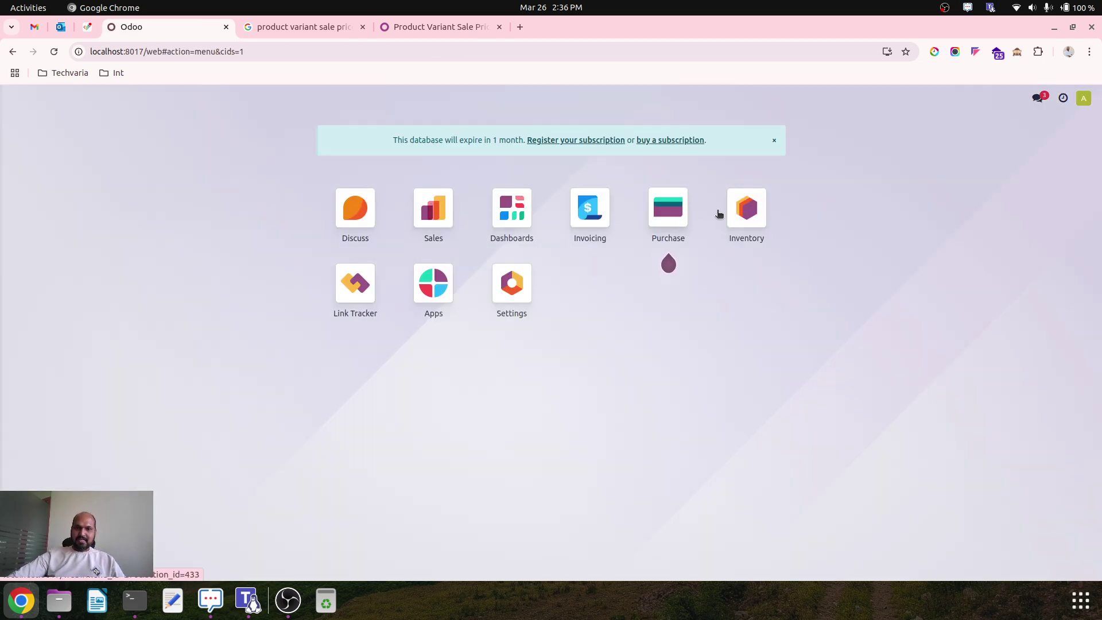
- In Inventory, view the Denim Shirt Red, S variant from the product variants list
{"action": "left_click", "coordinate": [745, 210]}
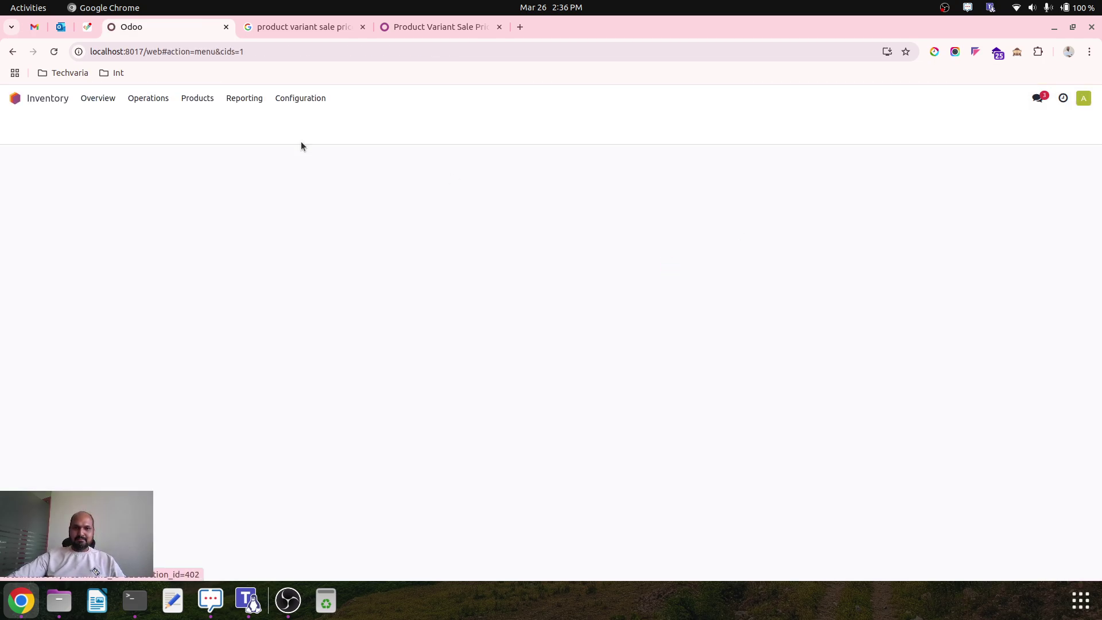
{"action": "left_click", "coordinate": [197, 98]}
{"action": "left_click", "coordinate": [219, 136]}
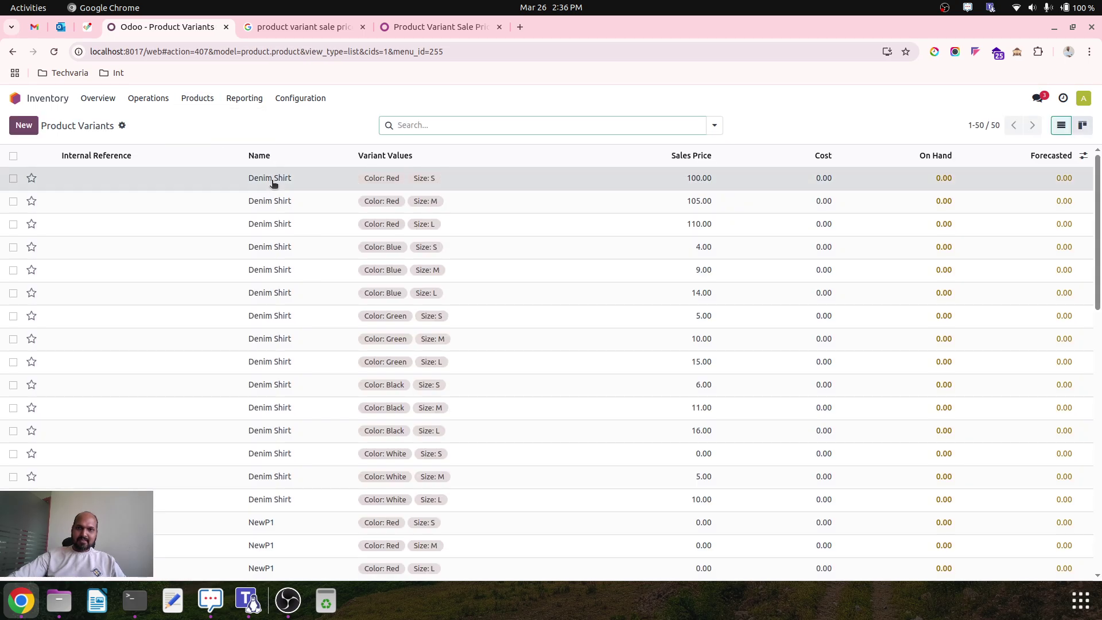
{"action": "left_click", "coordinate": [270, 178]}
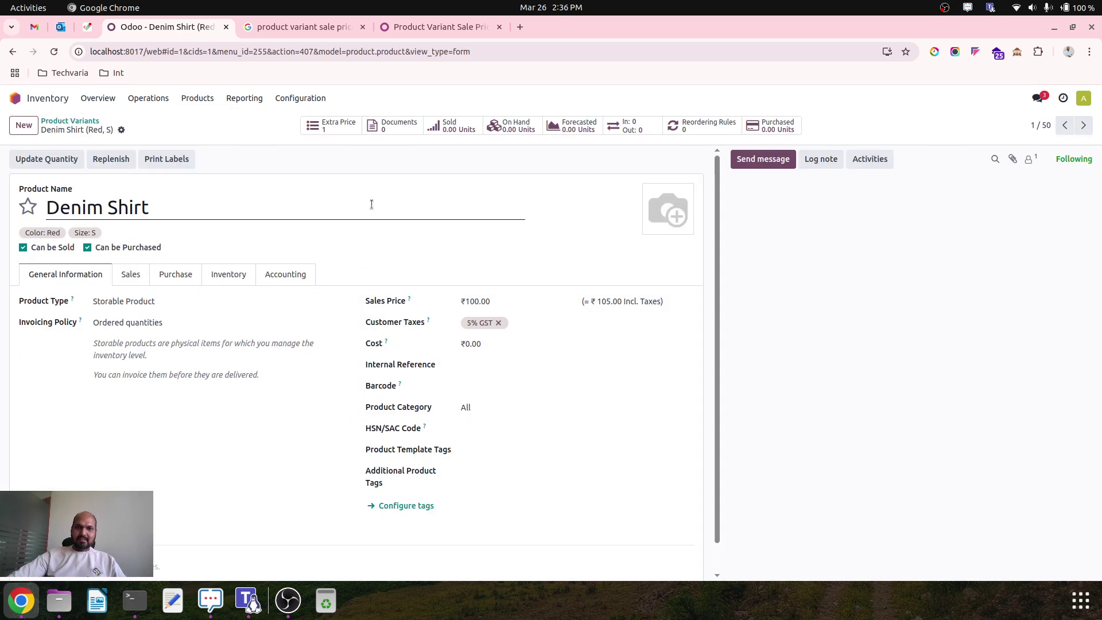
{"action": "left_click", "coordinate": [85, 122]}
- Open the Red, S variant from NewP1's list of 25 variants
{"action": "left_click", "coordinate": [195, 98]}
{"action": "left_click", "coordinate": [195, 119]}
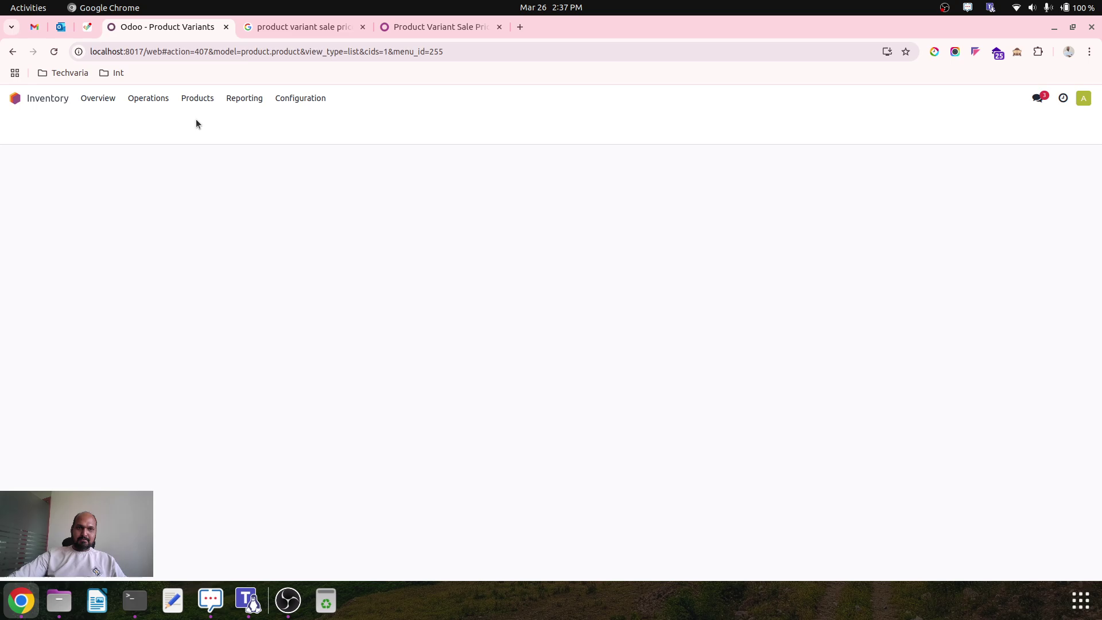
{"action": "left_click", "coordinate": [362, 192]}
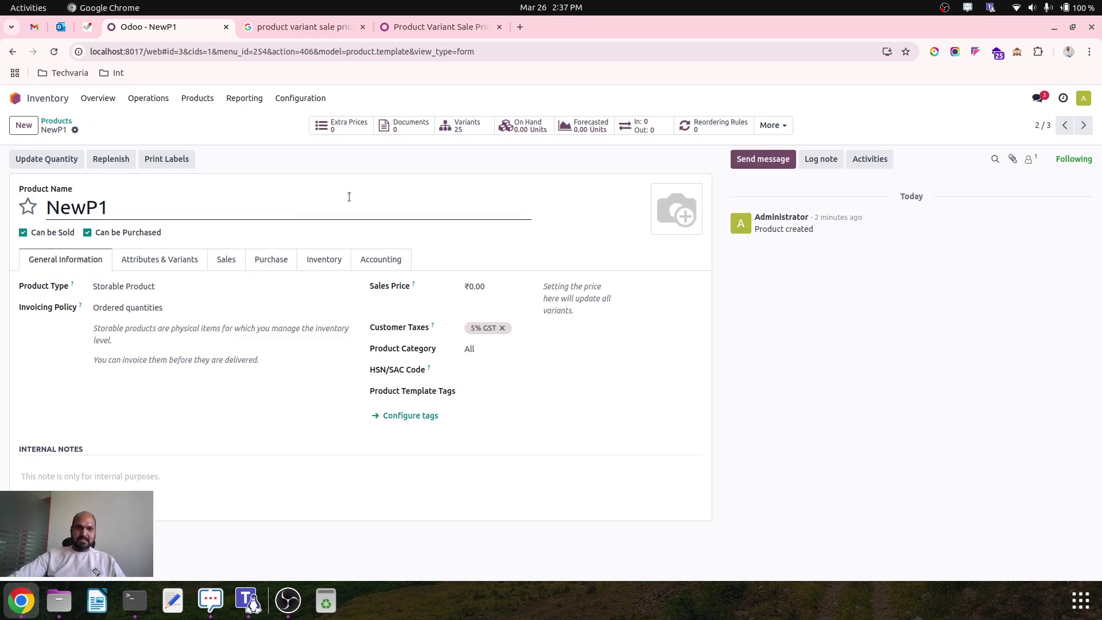
{"action": "left_click", "coordinate": [453, 126]}
{"action": "left_click", "coordinate": [415, 181]}
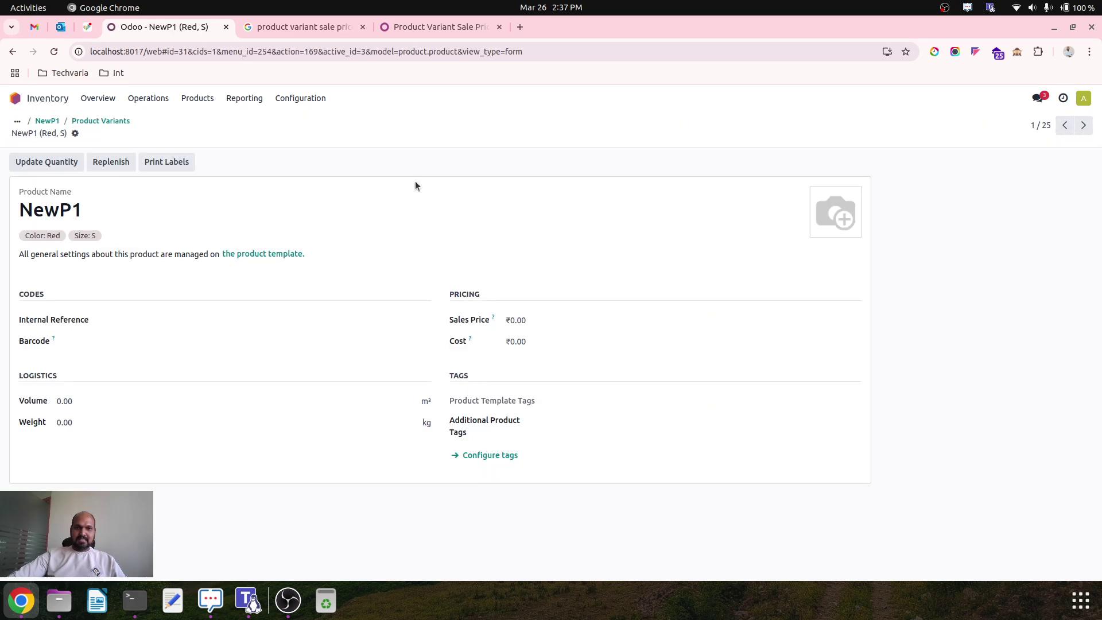
- Set the Red, S variant's sales price to 111.00 and save it
{"action": "left_click", "coordinate": [540, 324]}
{"action": "type", "text": "111"}
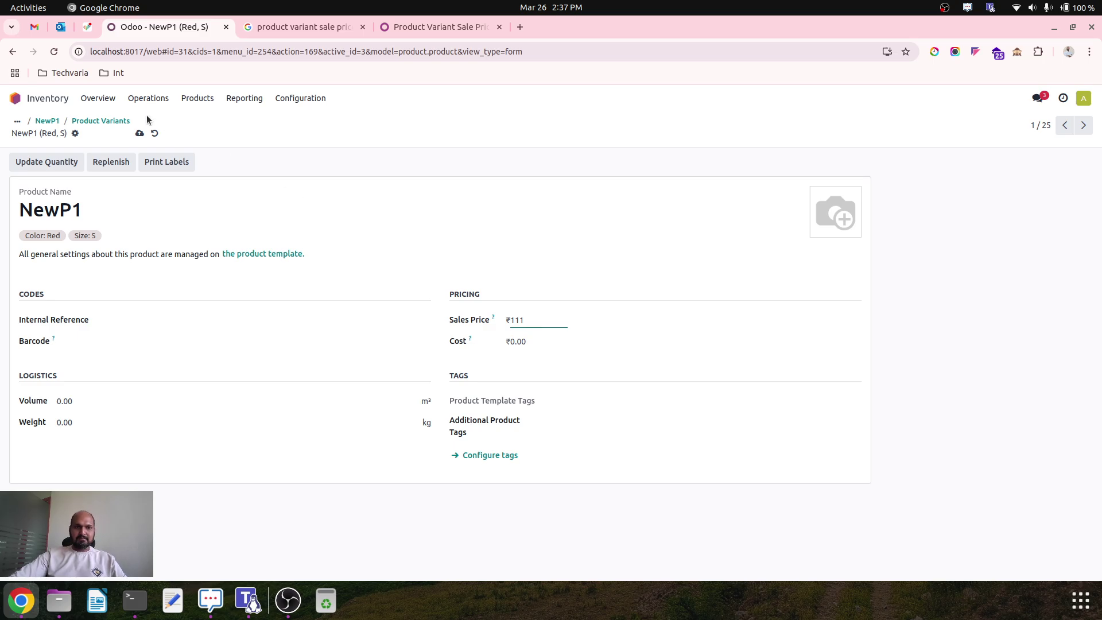
{"action": "left_click", "coordinate": [140, 133]}
{"action": "left_click", "coordinate": [1084, 126]}
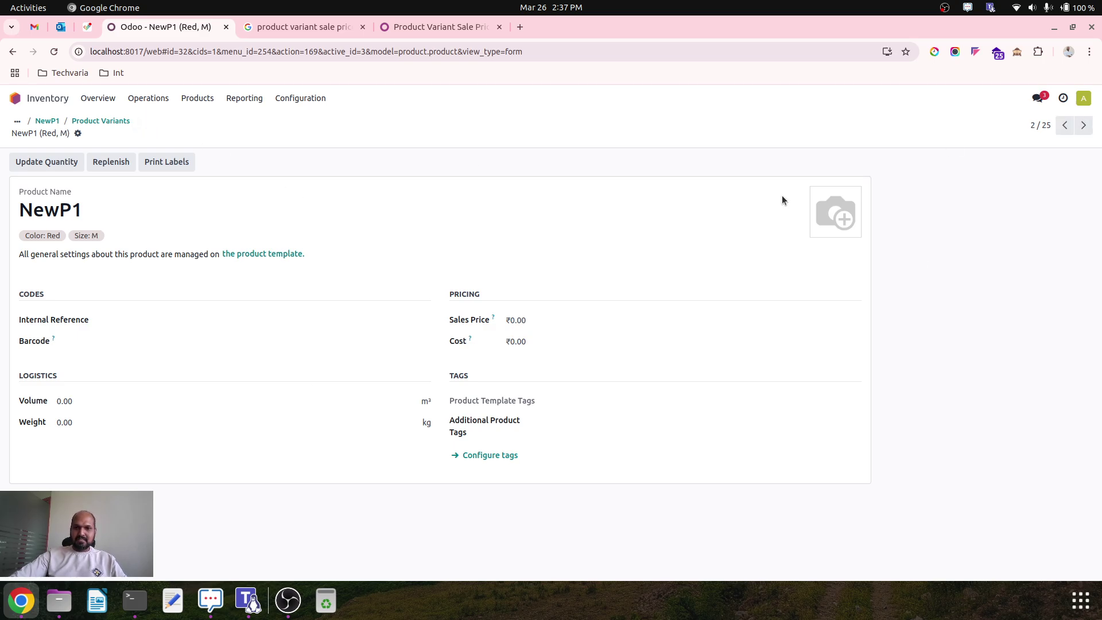
- Select all 25 NewP1 variants and mass-update their sales price from 111 to 123
{"action": "left_click", "coordinate": [112, 123]}
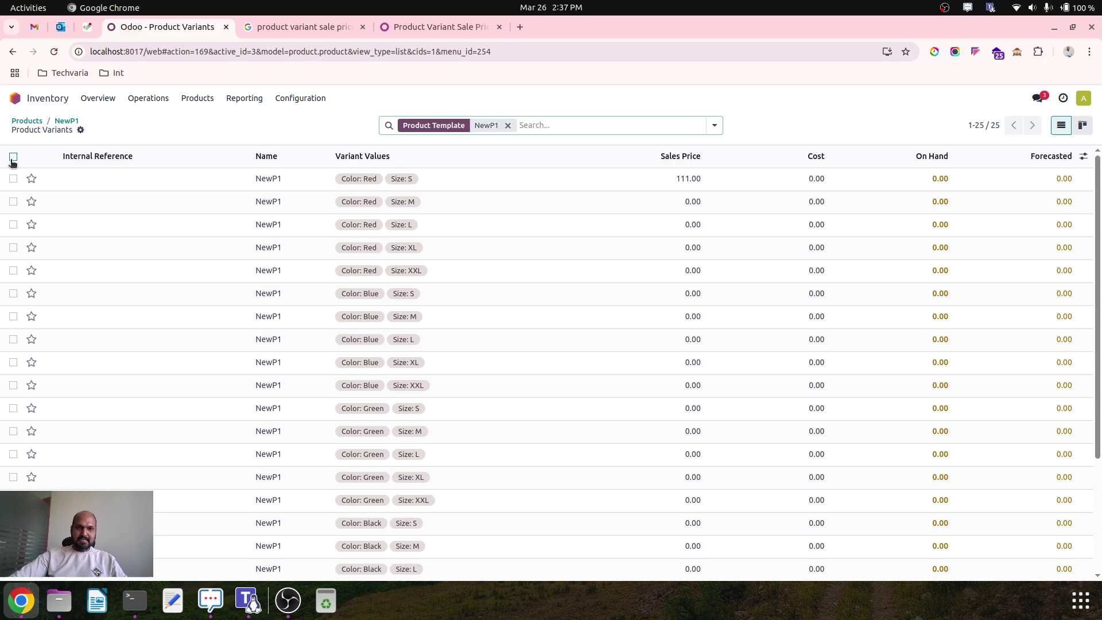
{"action": "left_click", "coordinate": [14, 157]}
{"action": "left_click", "coordinate": [700, 200]}
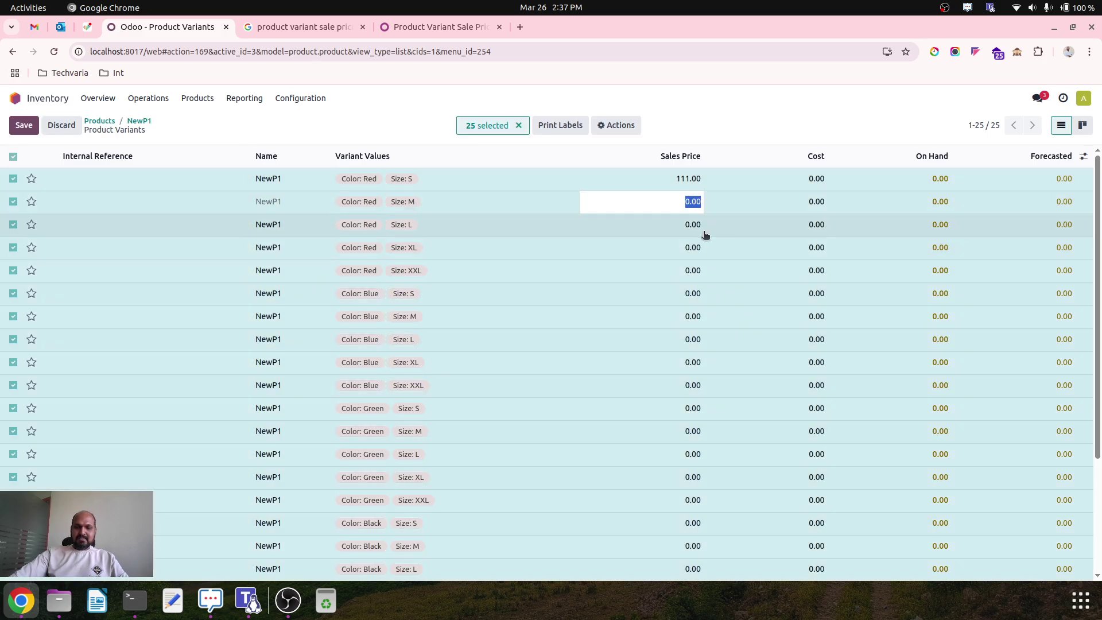
{"action": "type", "text": "123"}
{"action": "key", "text": "Return"}
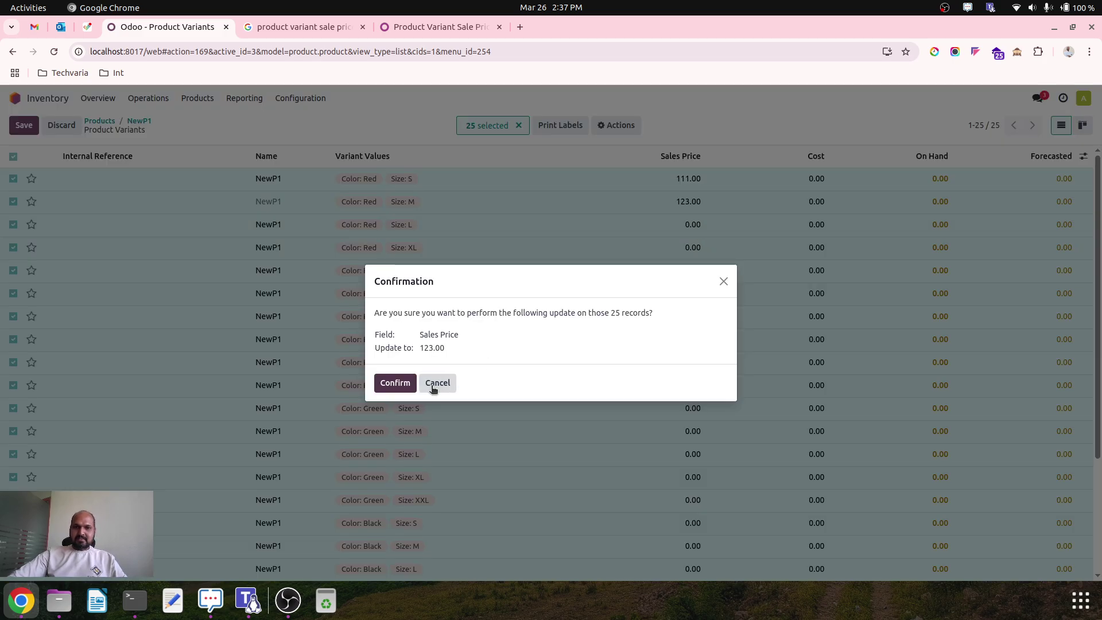
{"action": "key", "text": "Return"}
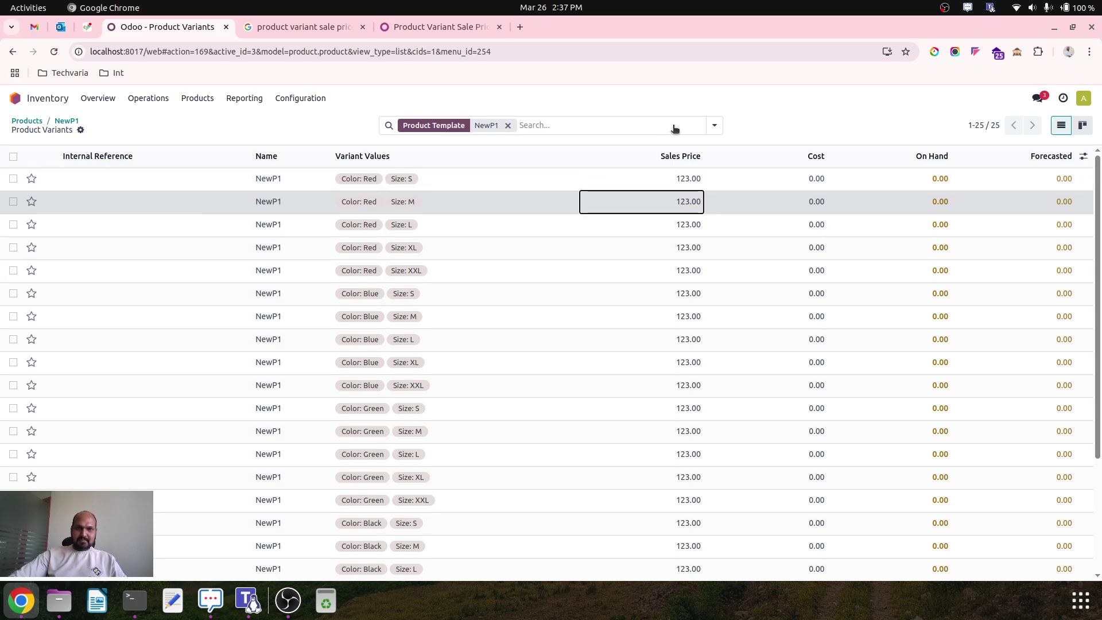
{"action": "left_click", "coordinate": [714, 125]}
- Group NewP1's variants by a custom Attribute Values grouping
{"action": "left_click", "coordinate": [523, 215]}
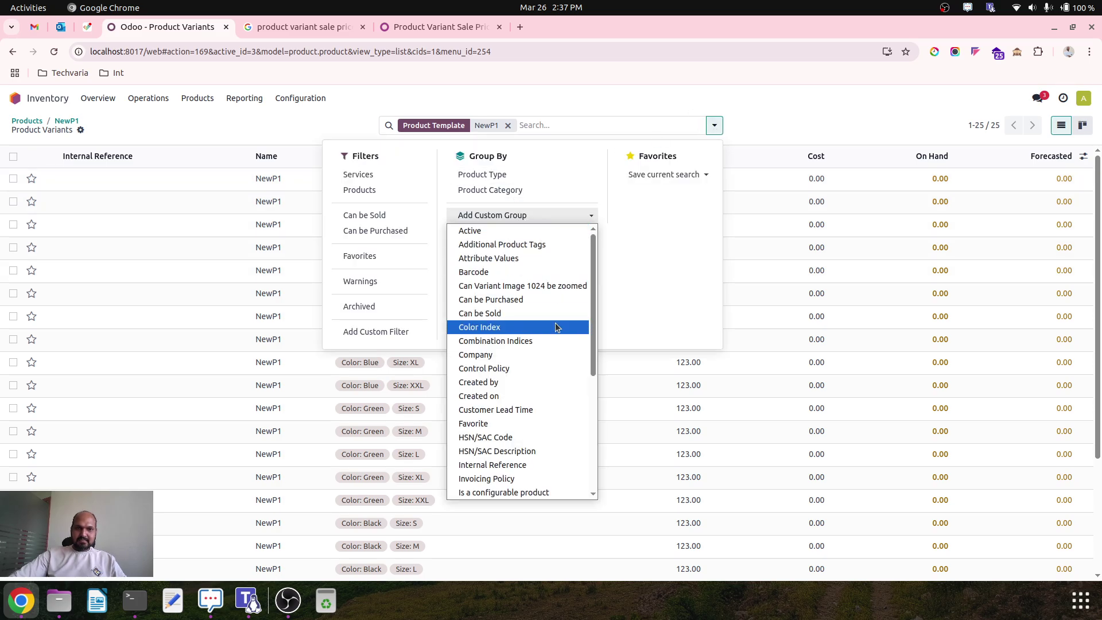
{"action": "left_click", "coordinate": [532, 259]}
{"action": "left_click", "coordinate": [113, 423]}
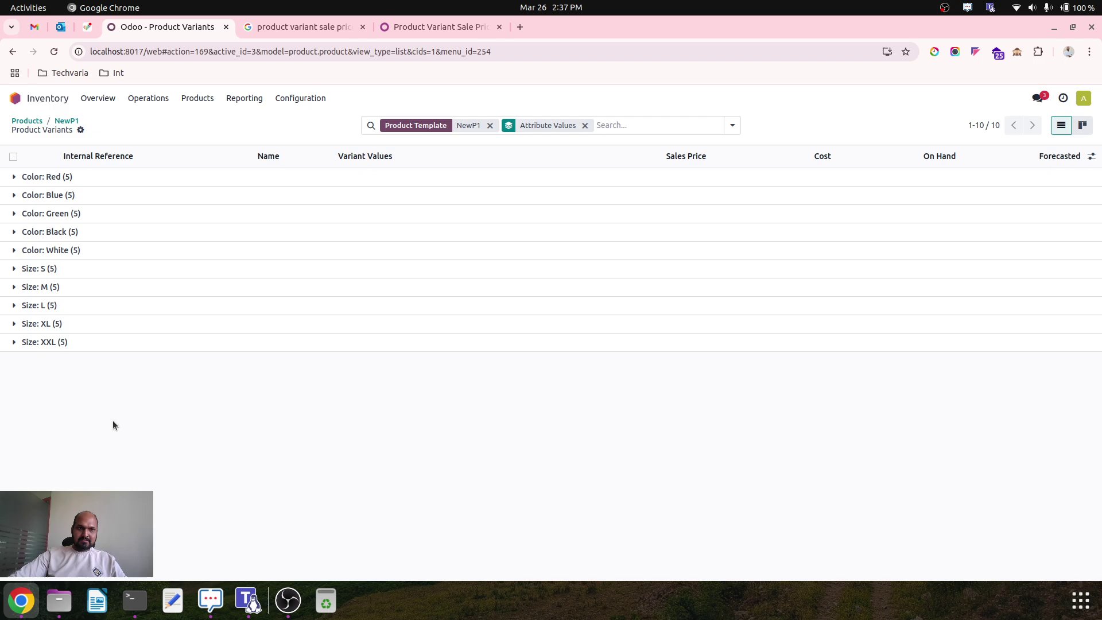
- Set all five Color: Green variants to a sales price of 125.00
{"action": "left_click", "coordinate": [75, 214]}
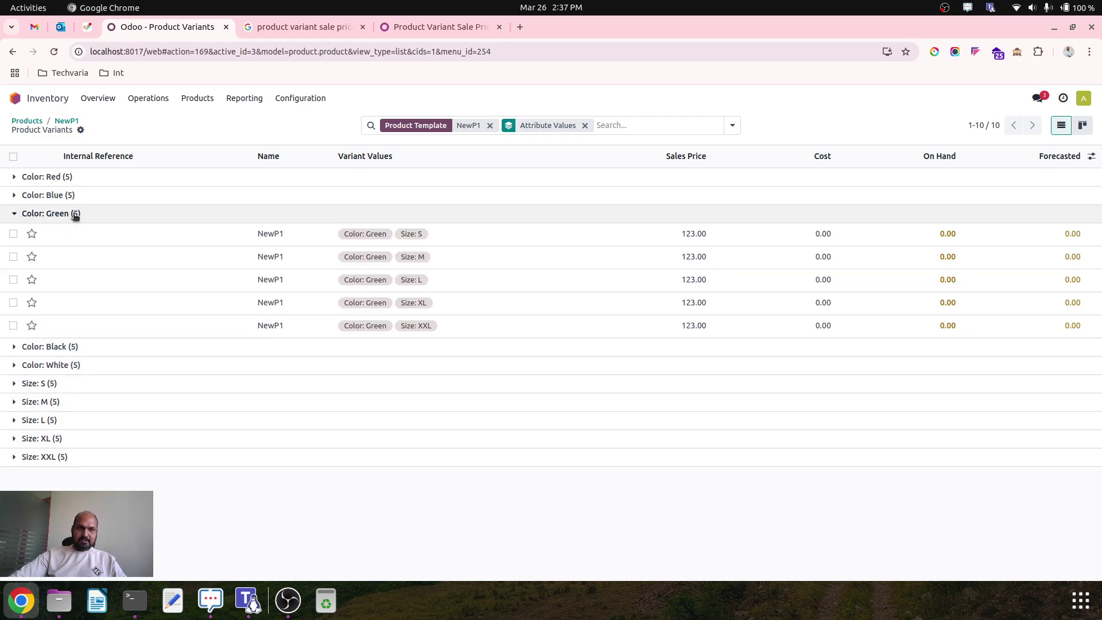
{"action": "left_click", "coordinate": [12, 156]}
{"action": "left_click", "coordinate": [695, 234]}
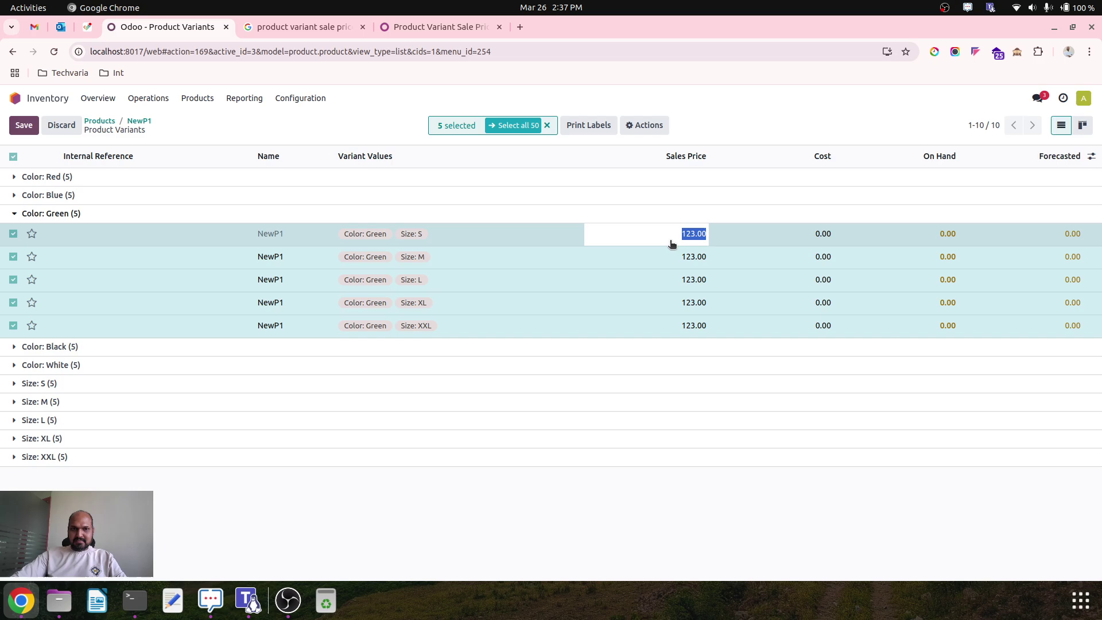
{"action": "type", "text": "1"}
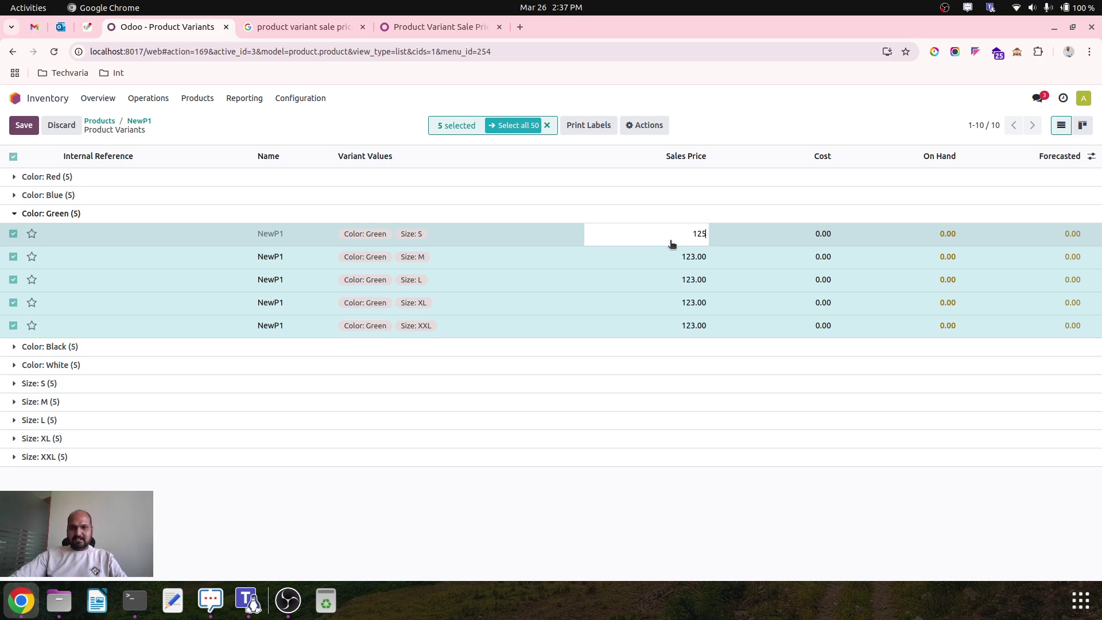
{"action": "type", "text": "25"}
{"action": "key", "text": "Return"}
{"action": "left_click", "coordinate": [395, 382]}
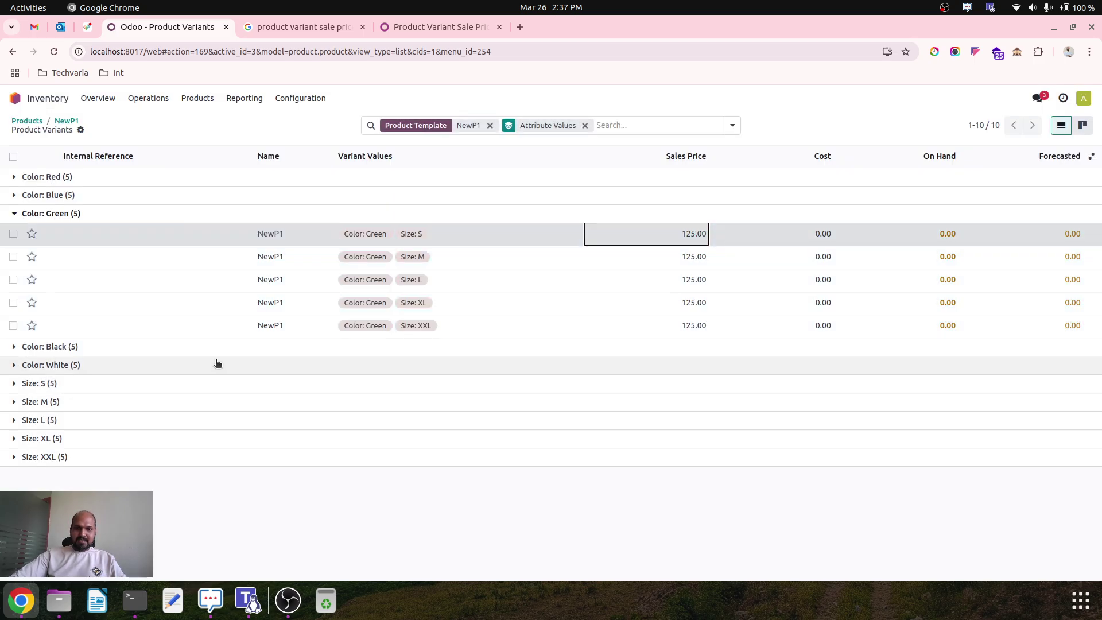
- Set the five Color: Black variants to 130.00, then remove the attribute grouping
{"action": "left_click", "coordinate": [16, 217]}
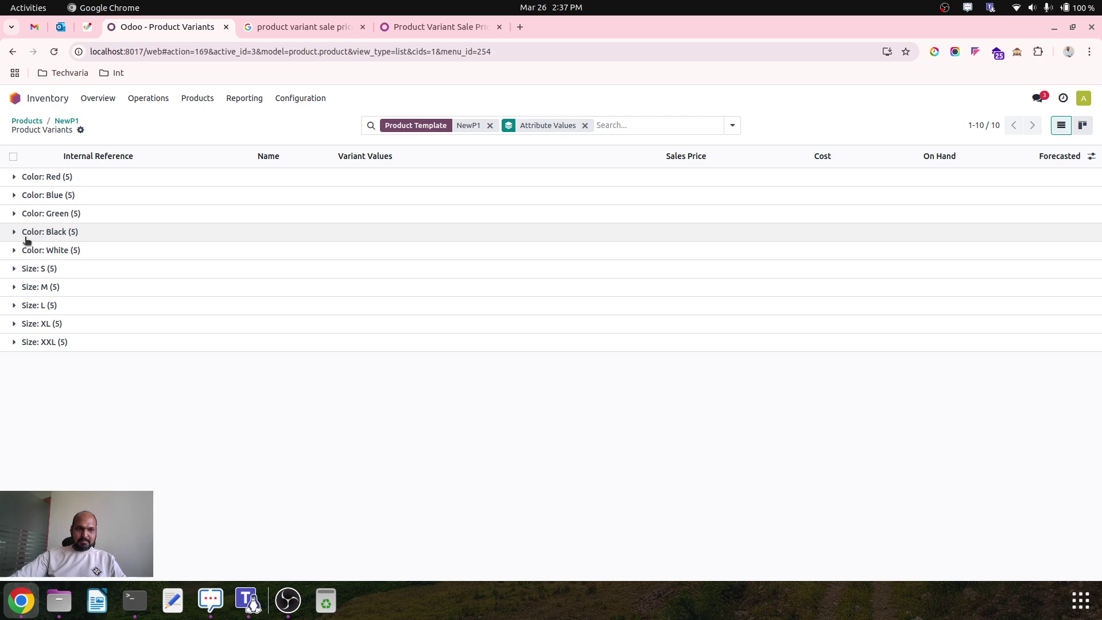
{"action": "left_click", "coordinate": [13, 233]}
{"action": "left_click", "coordinate": [12, 159]}
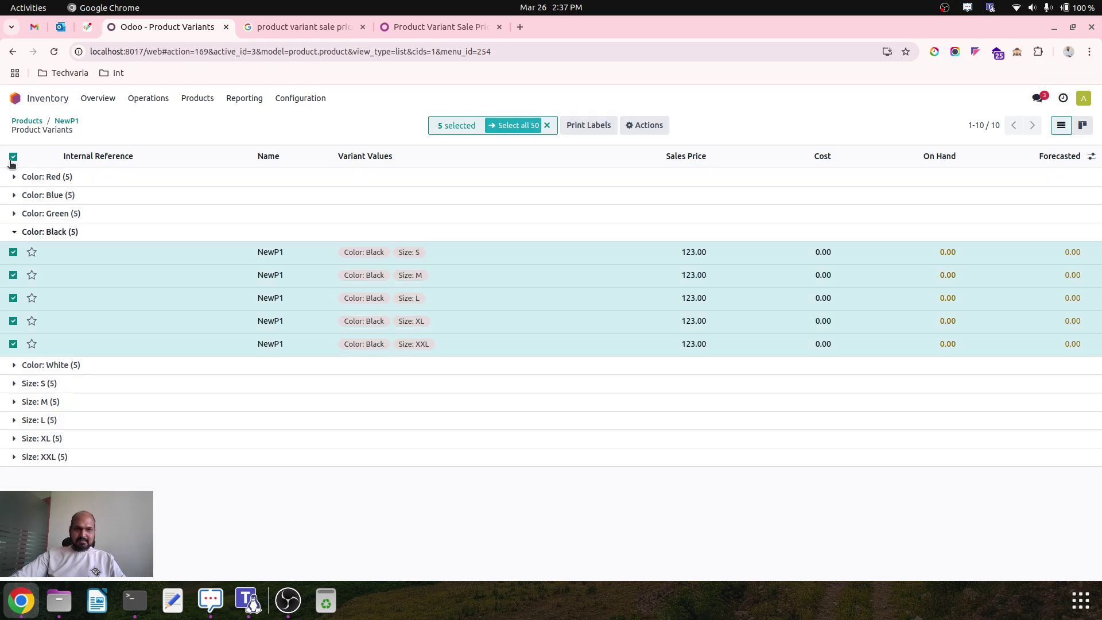
{"action": "left_click", "coordinate": [655, 255]}
{"action": "type", "text": "130"}
{"action": "key", "text": "Return"}
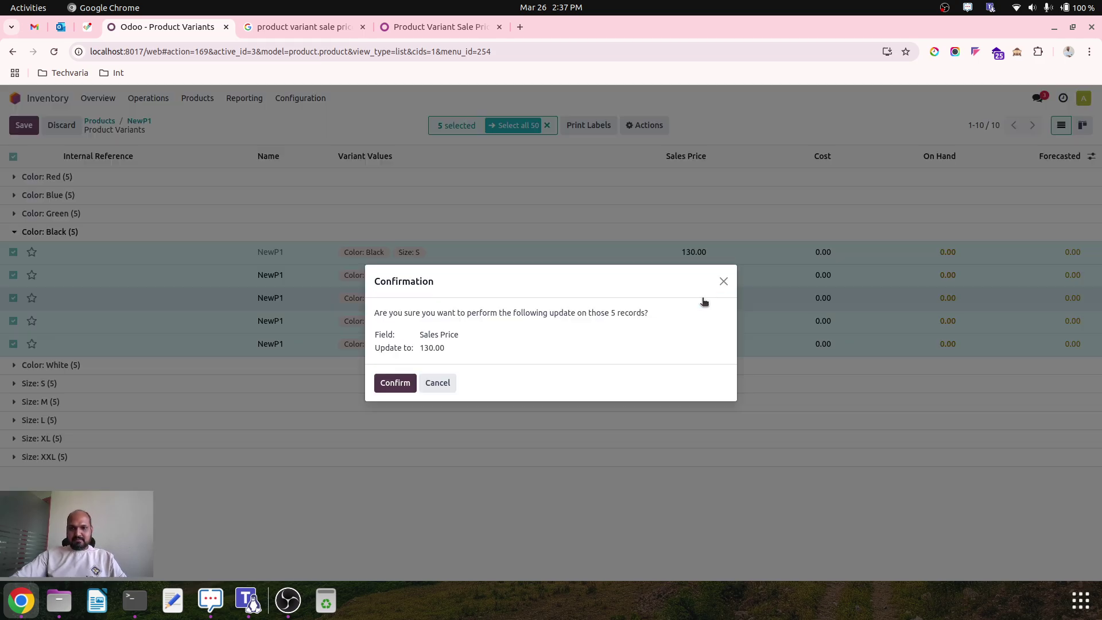
{"action": "left_click", "coordinate": [396, 382]}
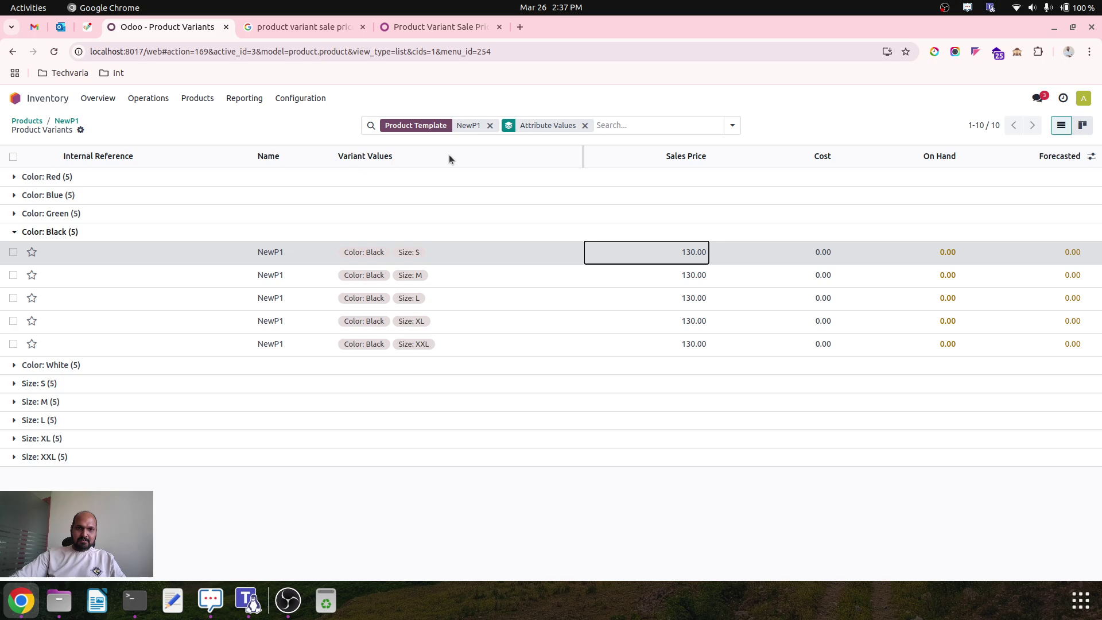
{"action": "left_click", "coordinate": [585, 125]}
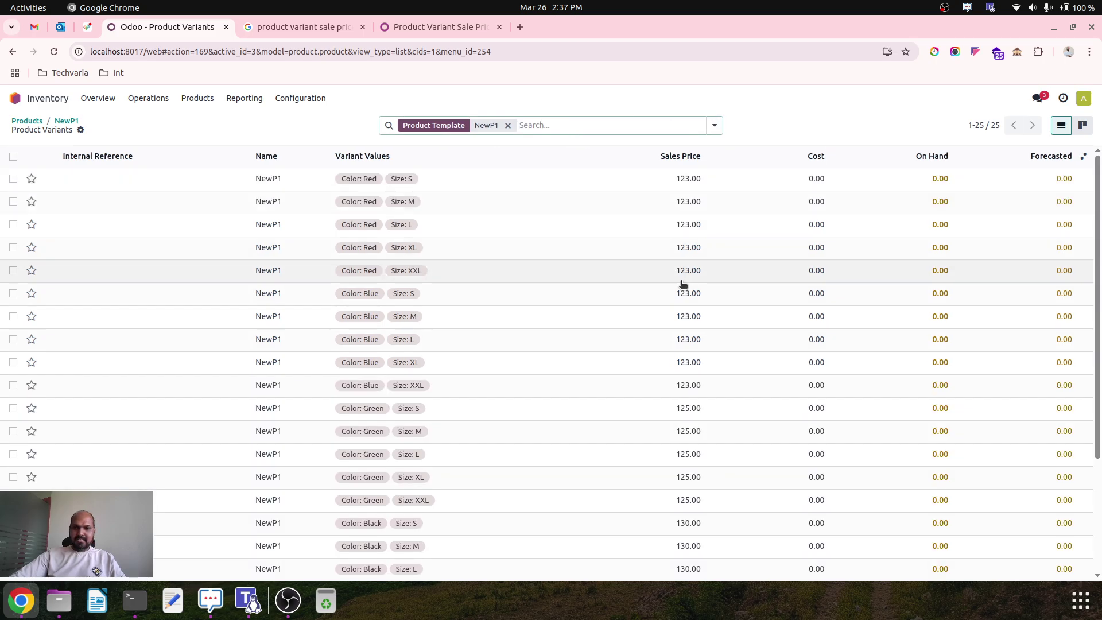
{"action": "scroll", "coordinate": [685, 293], "scroll_direction": "down", "scroll_amount": 3}
{"action": "scroll", "coordinate": [686, 293], "scroll_direction": "up", "scroll_amount": 3}
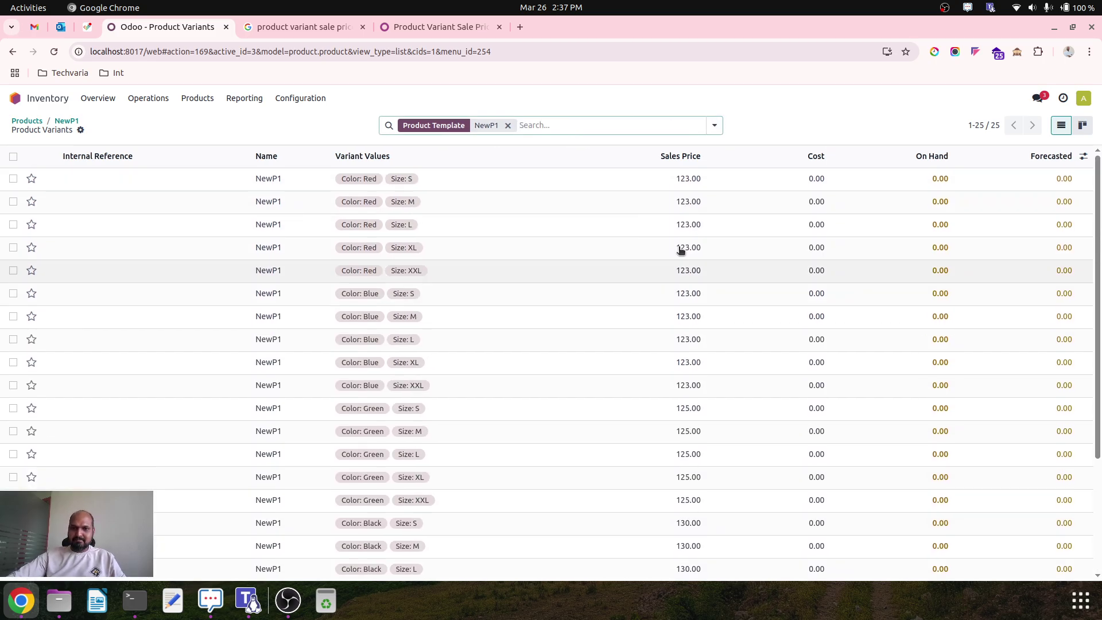
{"action": "scroll", "coordinate": [704, 347], "scroll_direction": "down", "scroll_amount": 3}
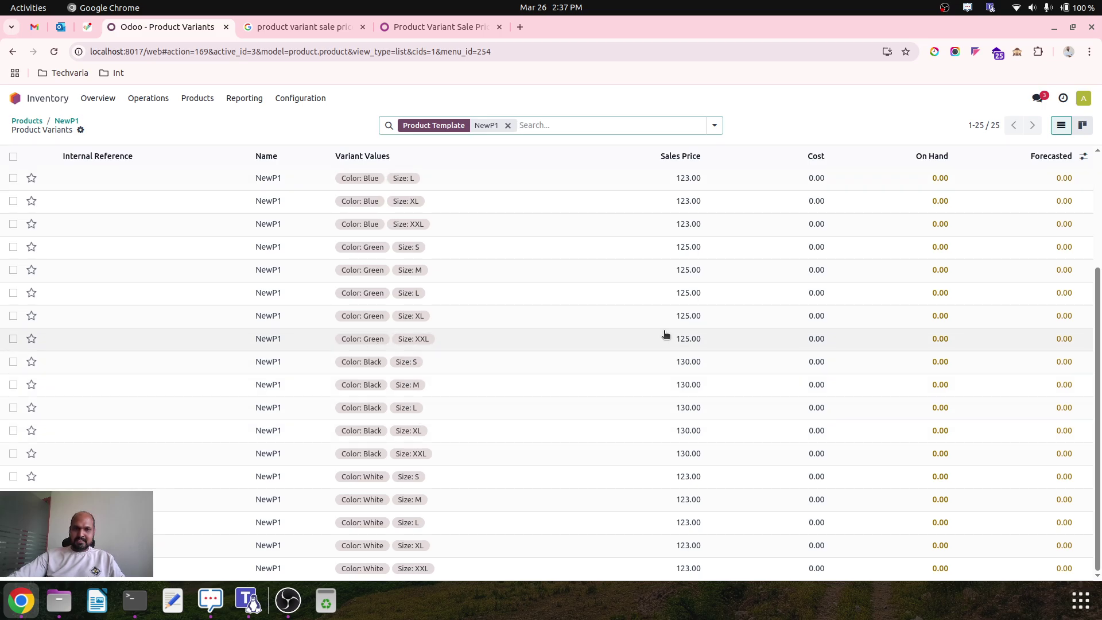
{"action": "scroll", "coordinate": [684, 337], "scroll_direction": "up", "scroll_amount": 3}
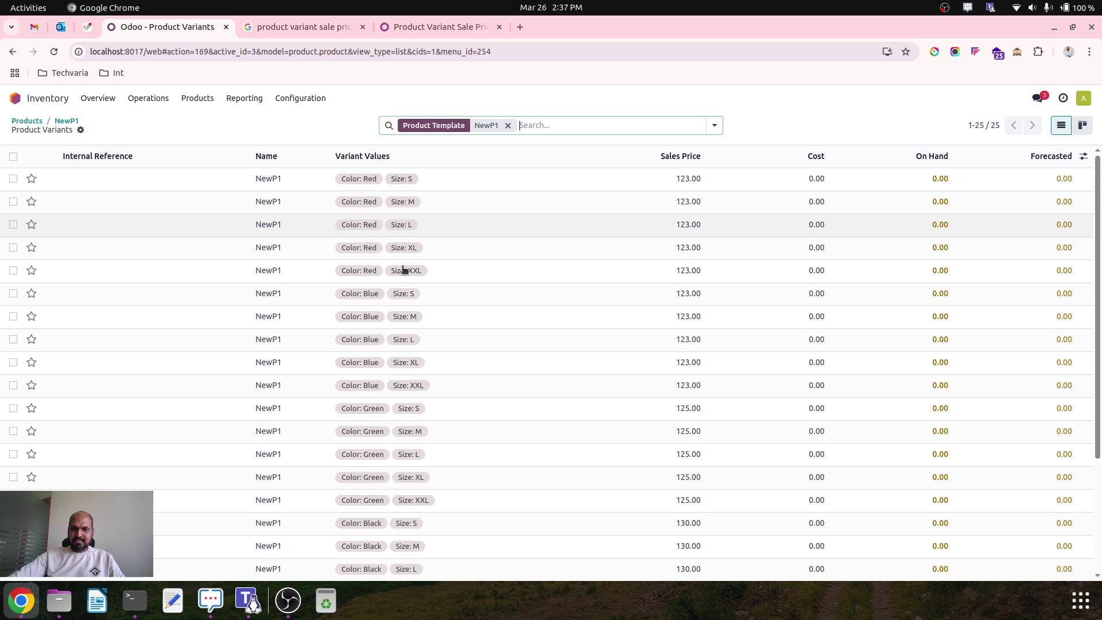
{"action": "scroll", "coordinate": [485, 342], "scroll_direction": "down", "scroll_amount": 3}
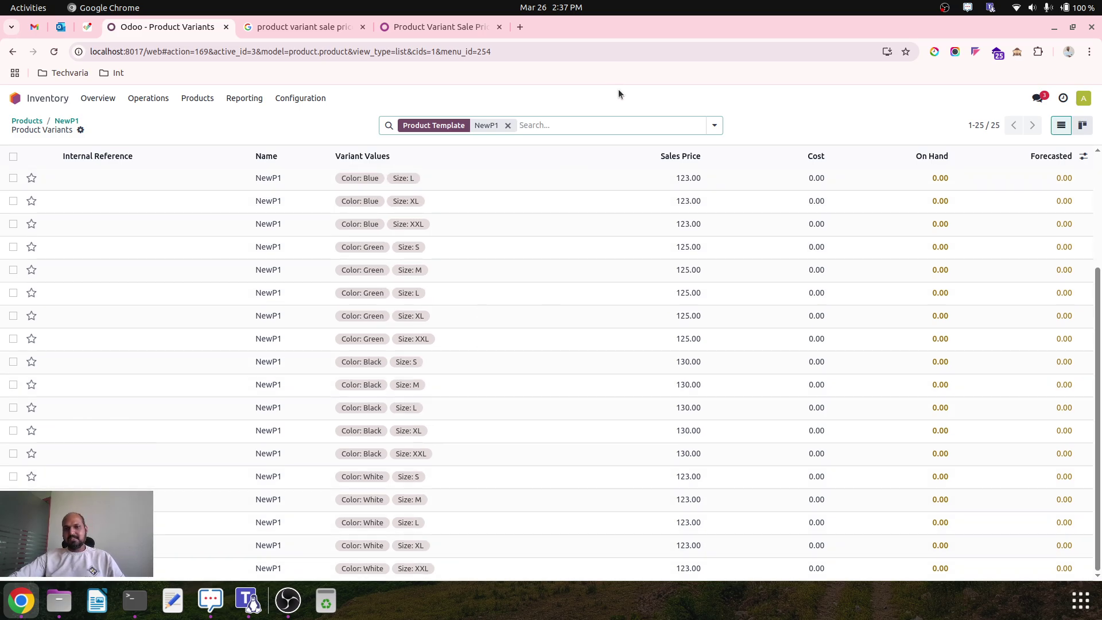